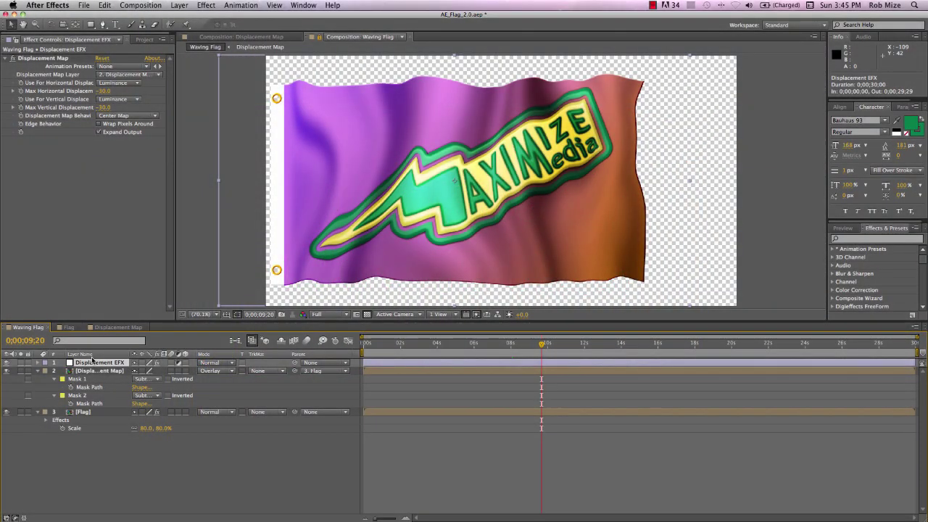
Add a Mesh Warp effect to the Displacement EFX layer, undoing a trial mesh drag.
right_click(84, 218)
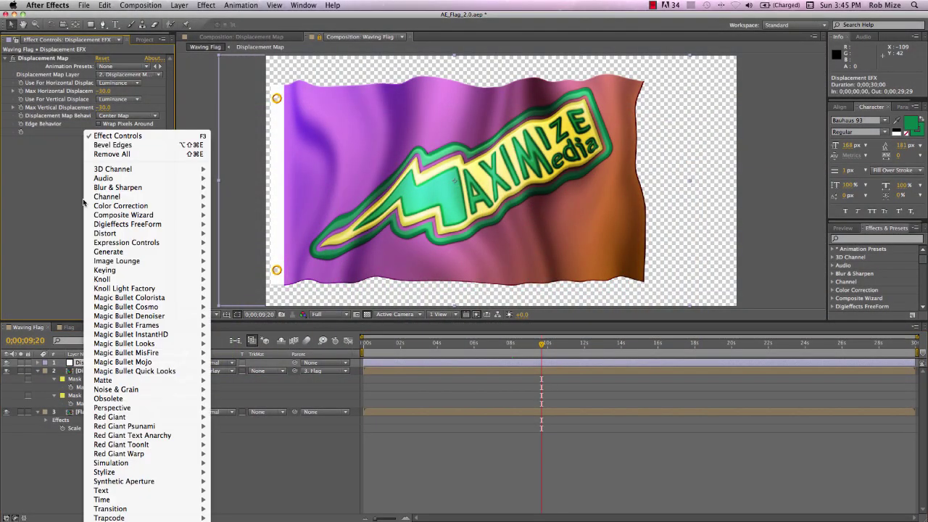
mouse_move(112, 232)
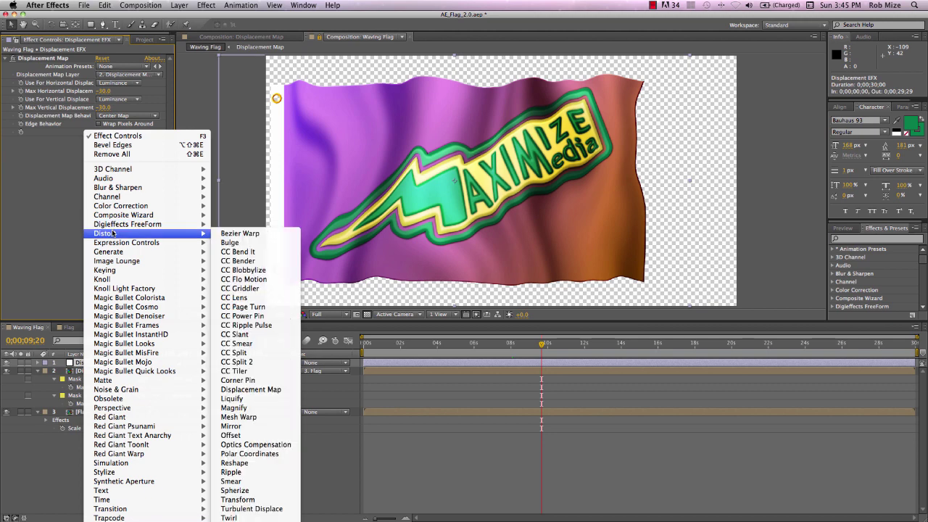
click(252, 418)
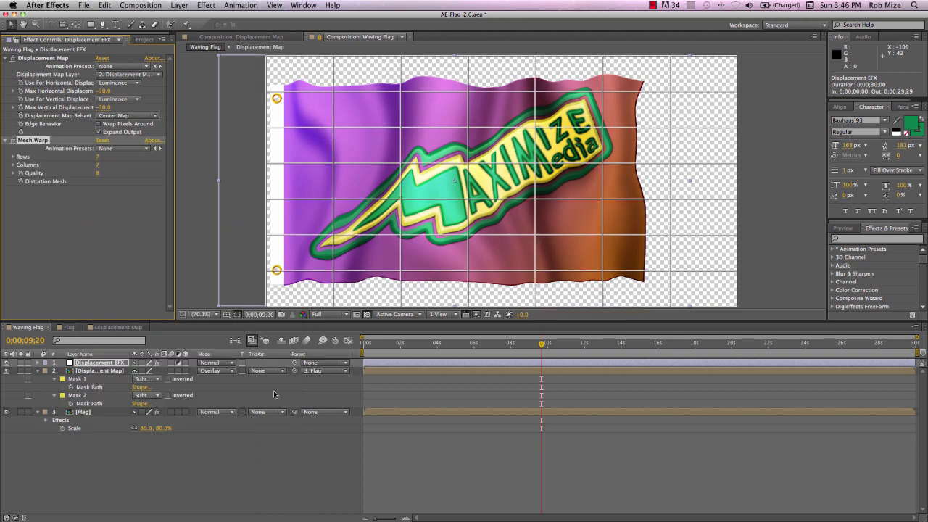
drag(333, 166, 181, 140)
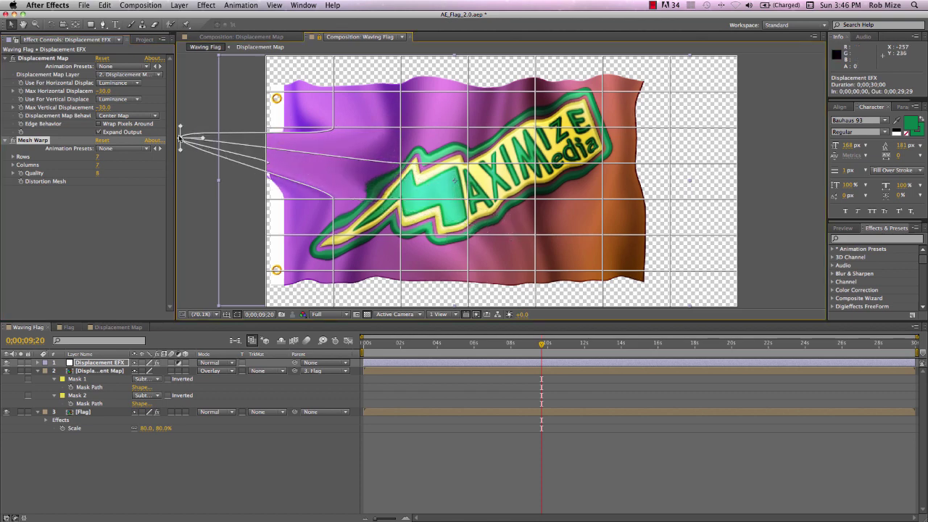
key(super+z)
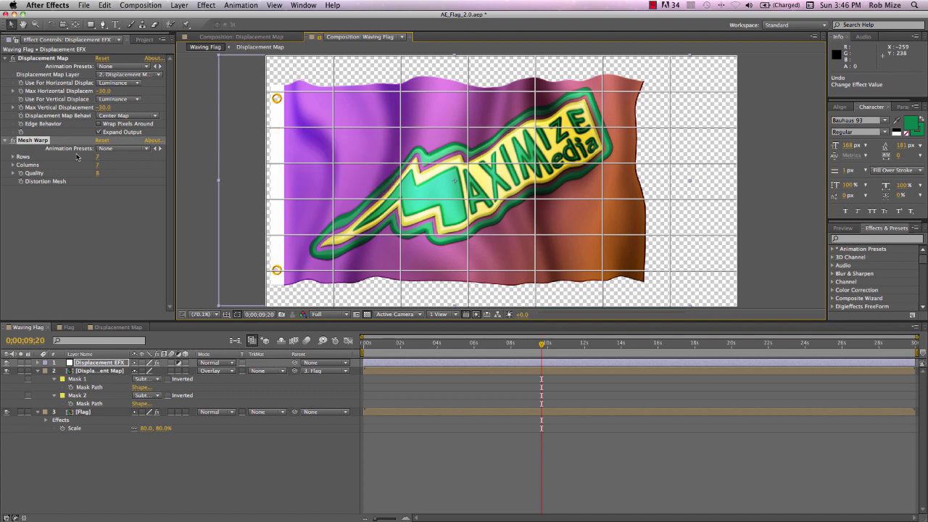
Set Mesh Warp Rows to 2 and nudge the flag's left-middle mesh point inward.
click(97, 158)
text(2)
key(Return)
click(99, 194)
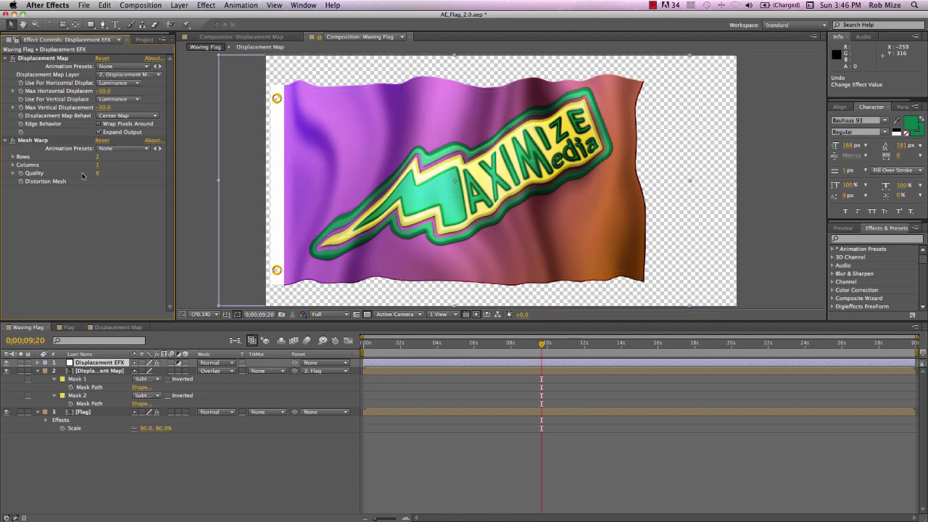
click(56, 142)
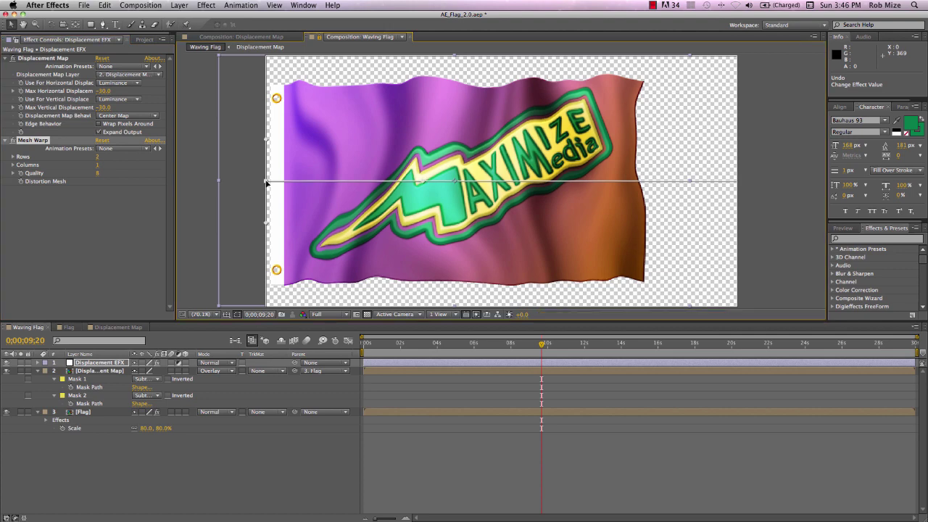
drag(266, 183, 277, 185)
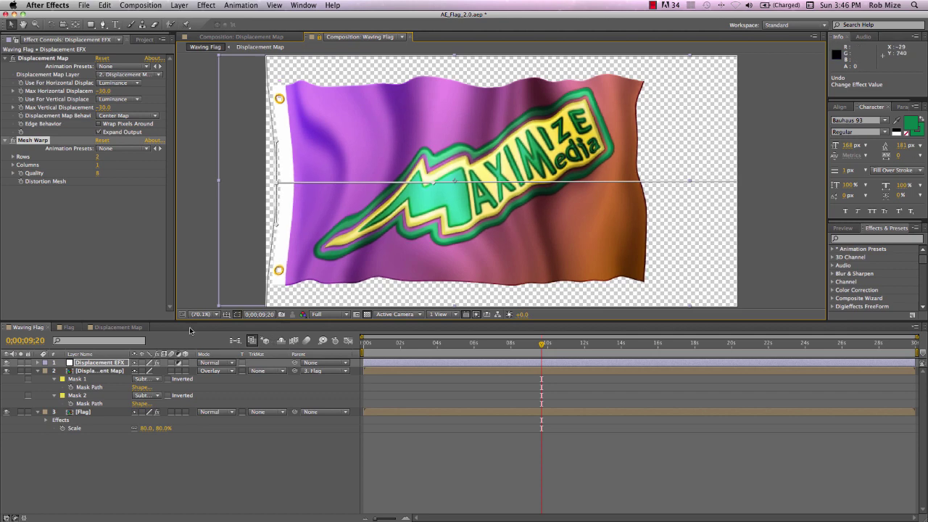
At 50% zoom, reshape the flag's left mesh edge from its top and bottom points.
key(comma)
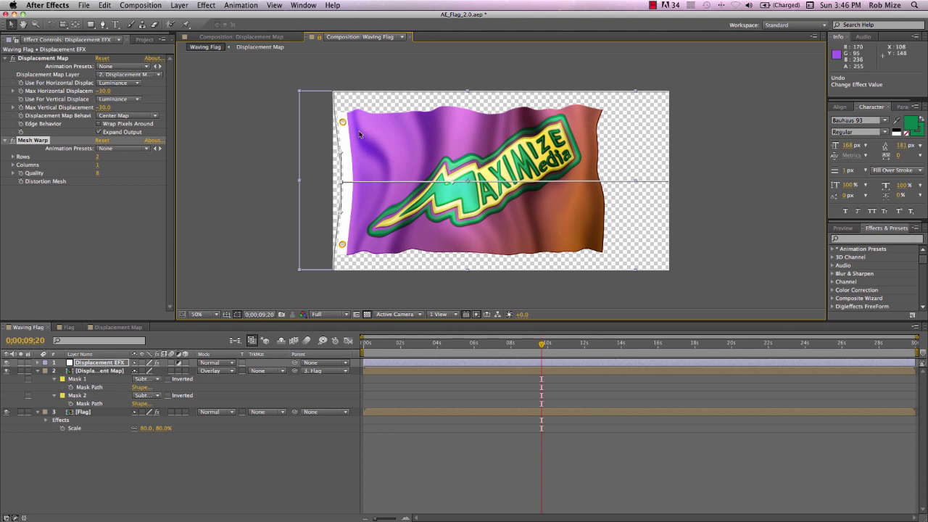
drag(334, 94, 338, 124)
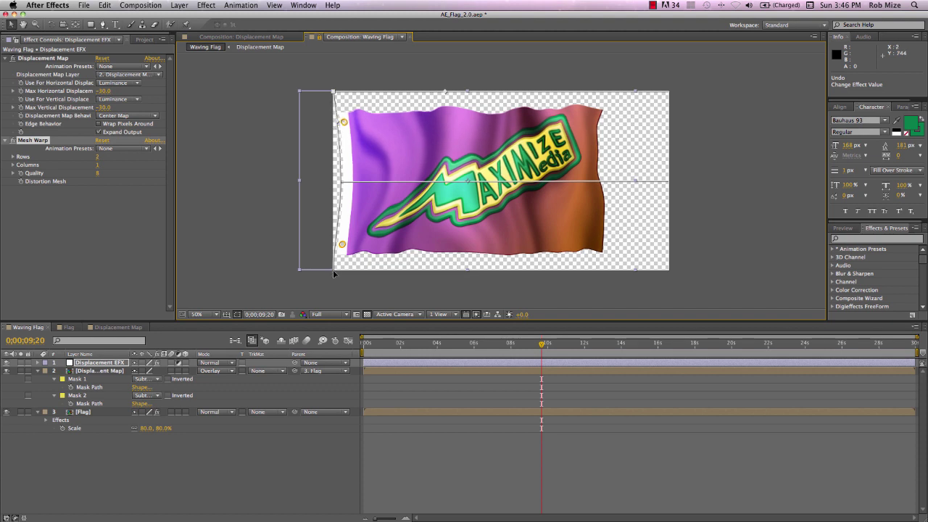
drag(333, 242, 337, 244)
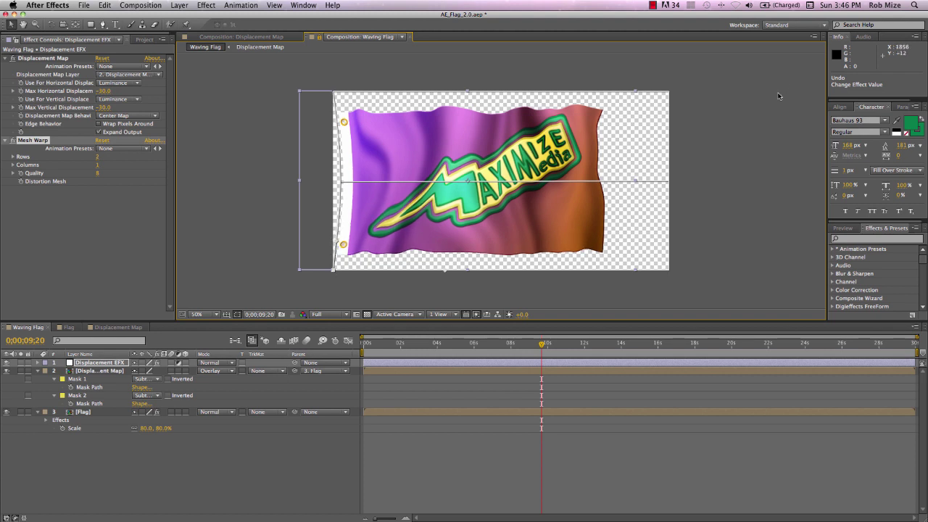
Pull the right-side mesh points down about 15 px so the fly end droops, then go to 6;04.
click(668, 94)
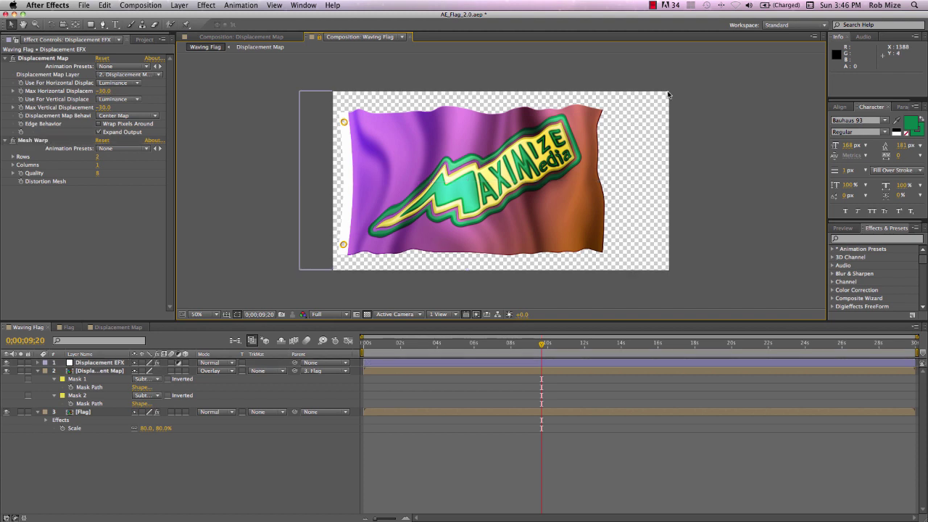
click(52, 141)
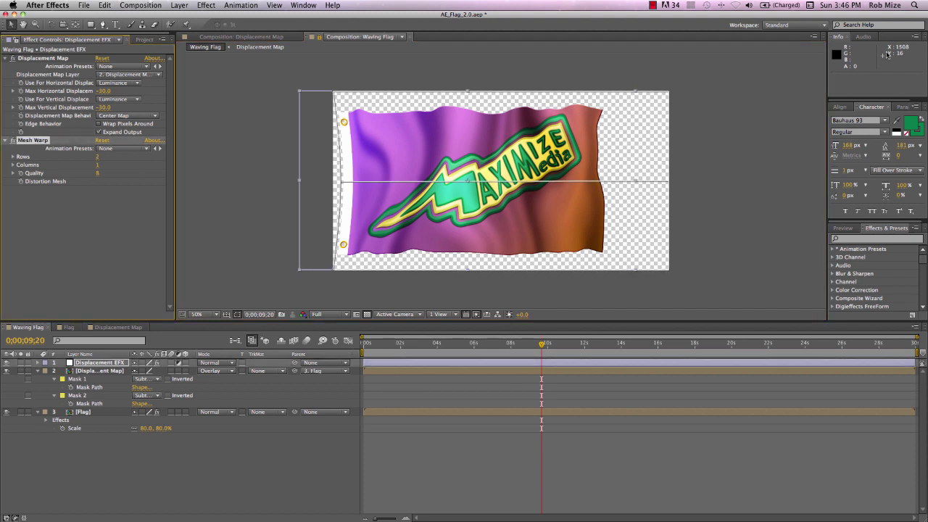
click(669, 94)
shift+click(669, 183)
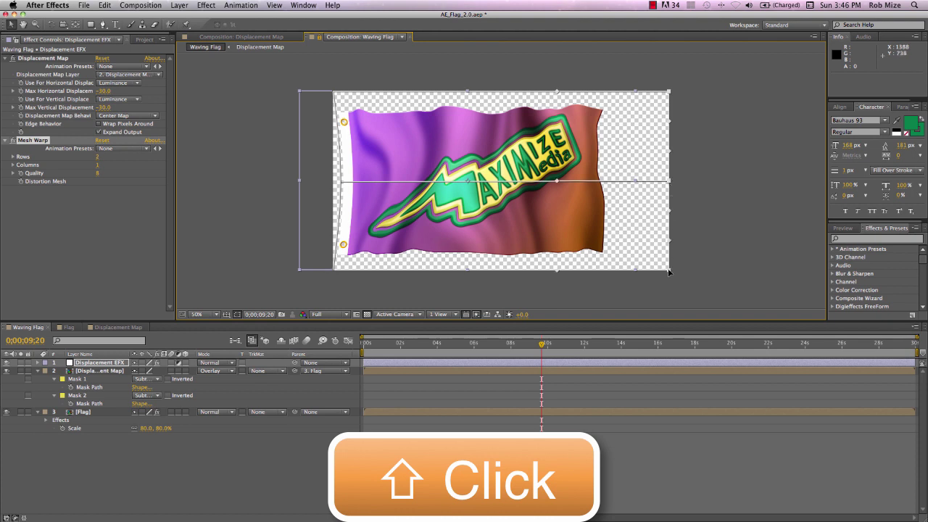
drag(669, 271, 666, 285)
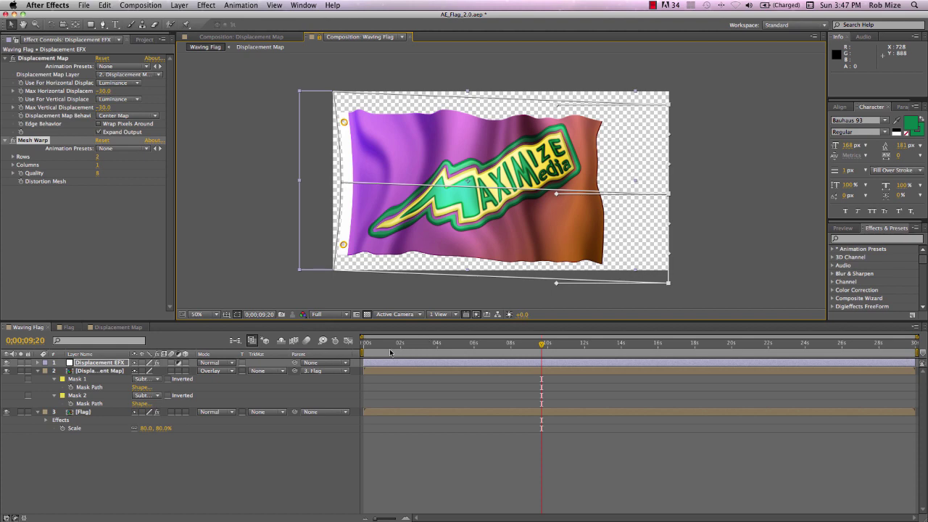
drag(390, 352, 475, 352)
Collapse the expanded layer properties and select the Flag layer.
click(38, 412)
click(37, 371)
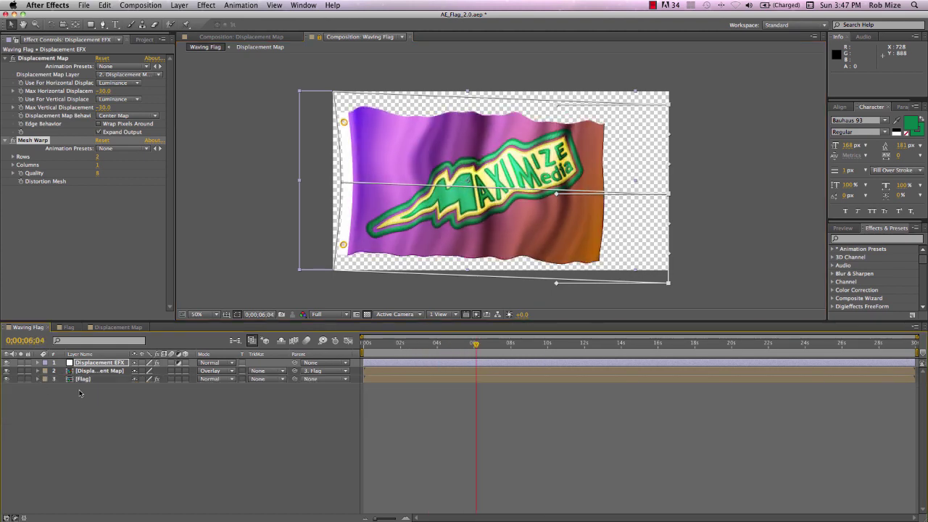
click(77, 412)
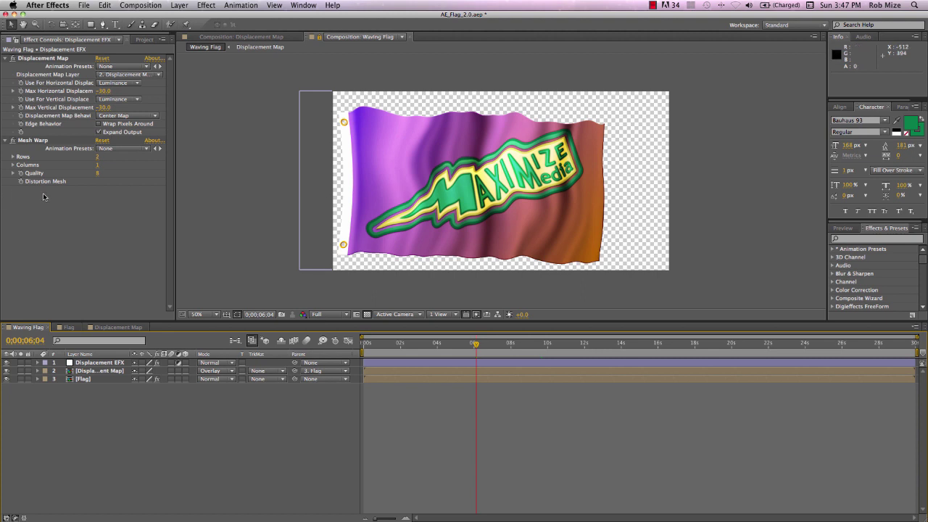
right_click(67, 210)
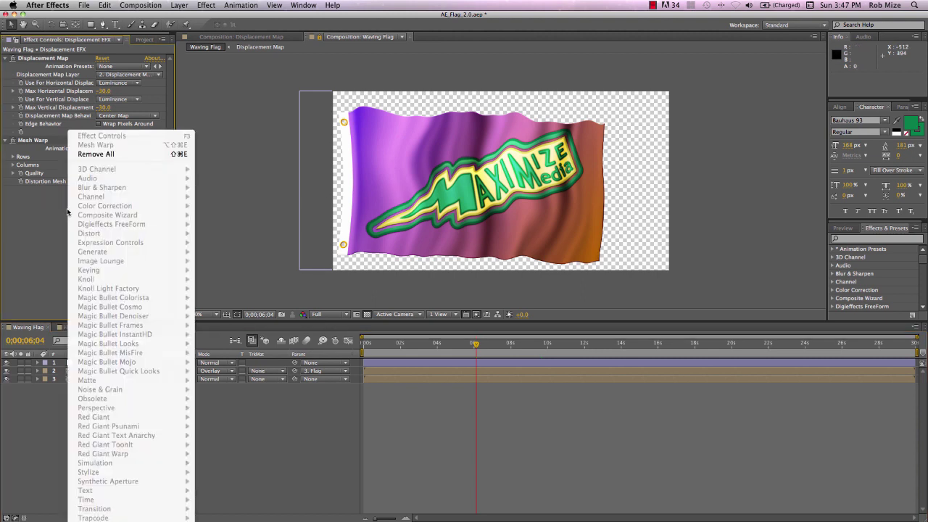
click(64, 388)
click(82, 380)
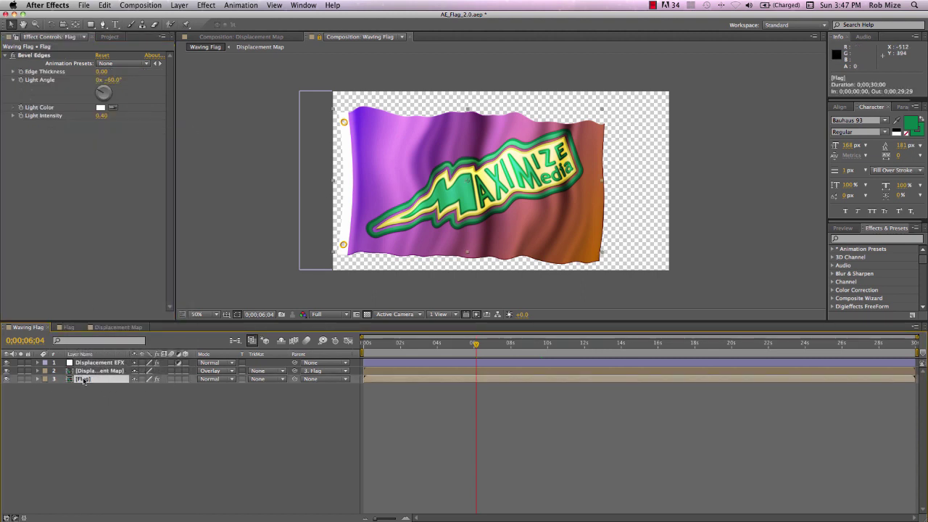
Apply CC Page Turn to Flag, move its fold further left and tweak the fold direction.
right_click(80, 205)
mouse_move(102, 236)
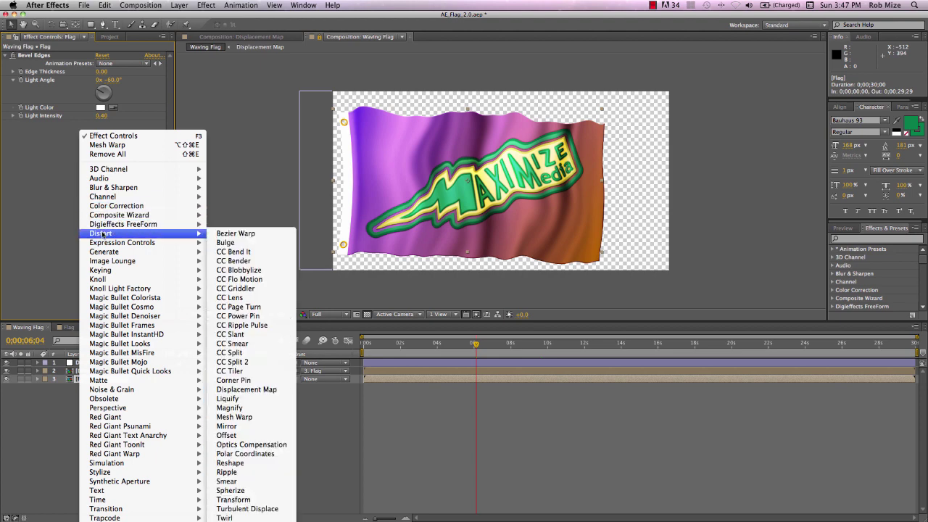
click(245, 307)
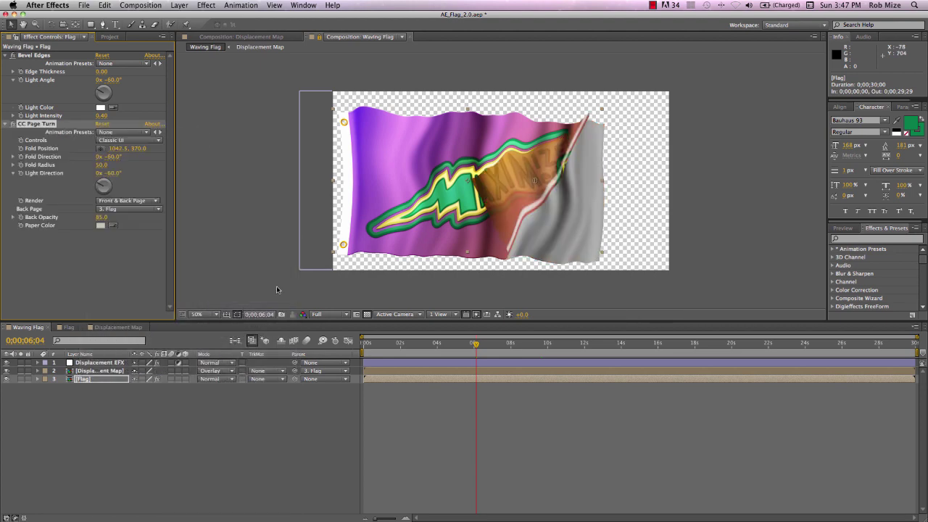
drag(532, 179, 514, 218)
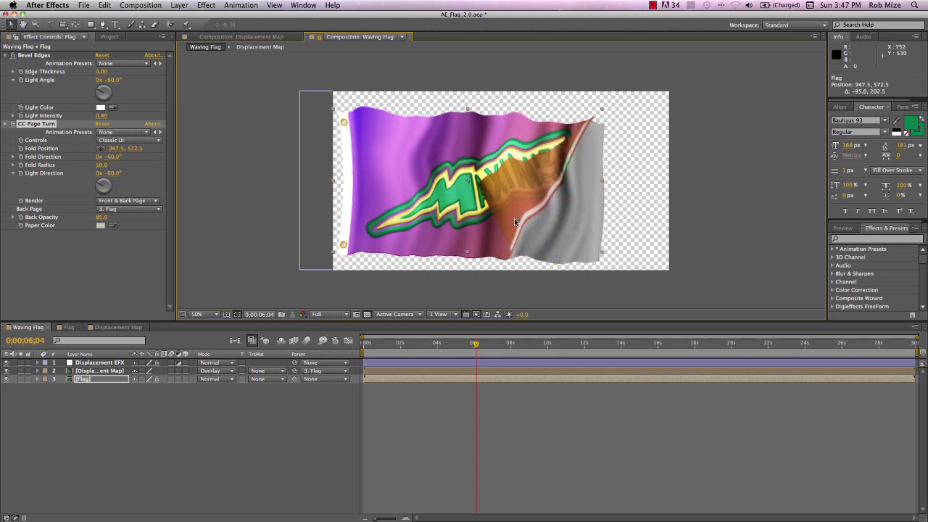
drag(114, 162, 114, 160)
Angle the page-turn fold vertically and move the Fold Position toward the flag's right side (1107.5, 377.5).
click(114, 158)
text(-100)
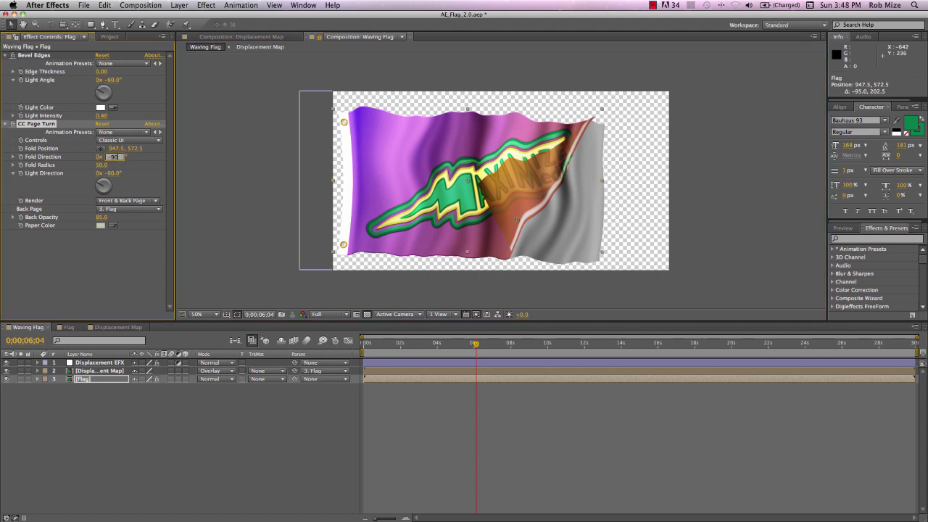
key(Return)
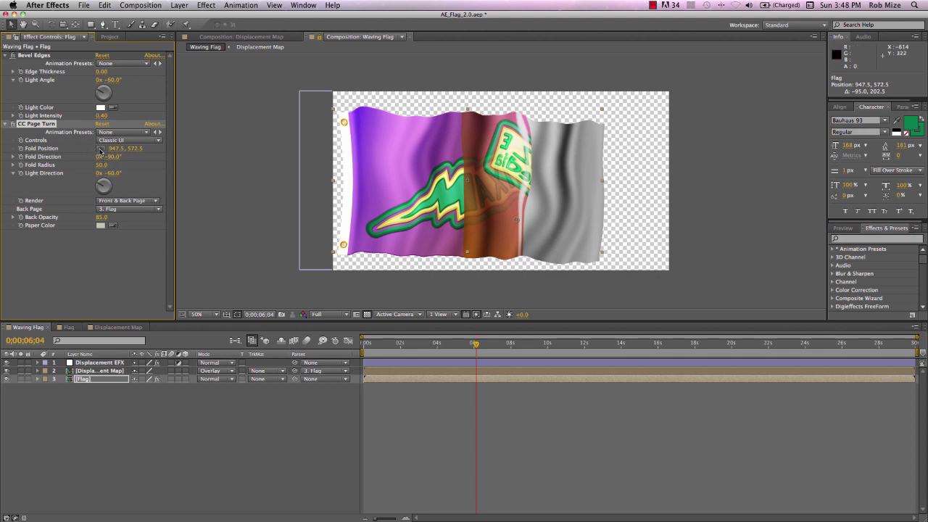
click(101, 148)
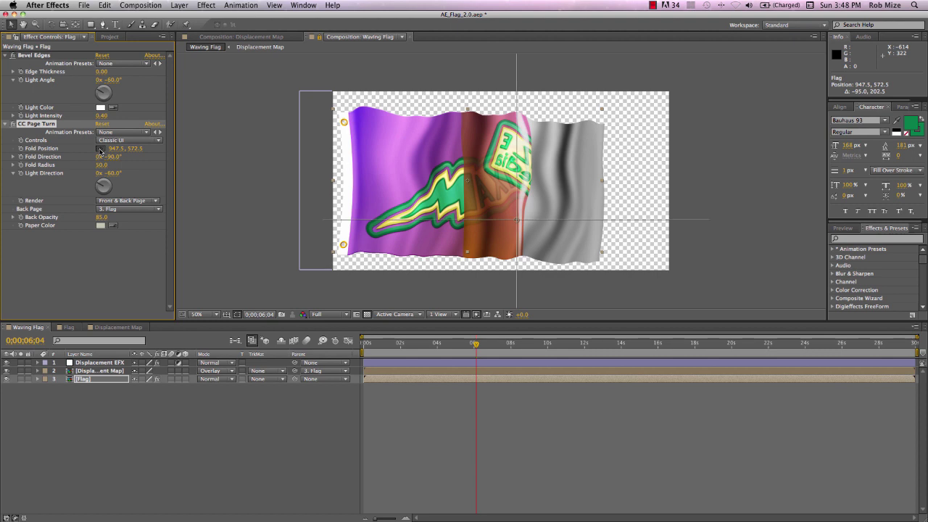
click(514, 179)
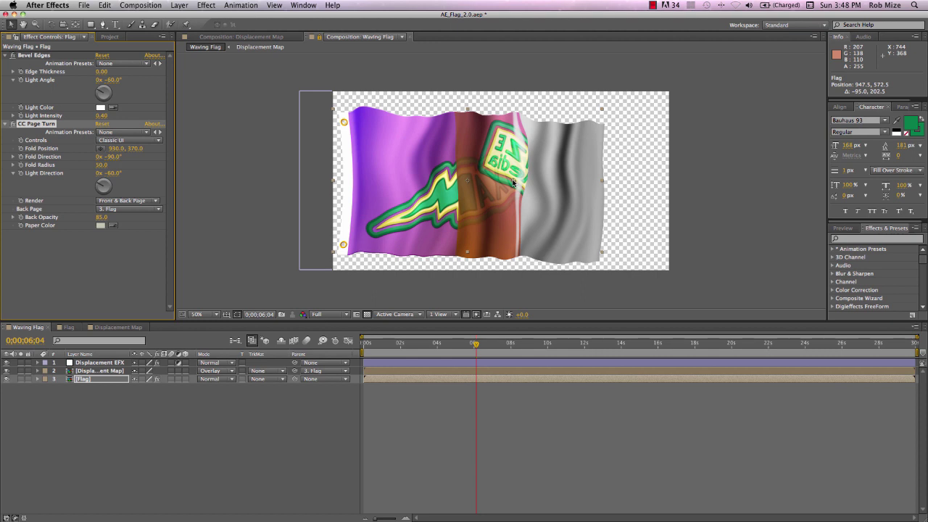
drag(513, 179, 547, 181)
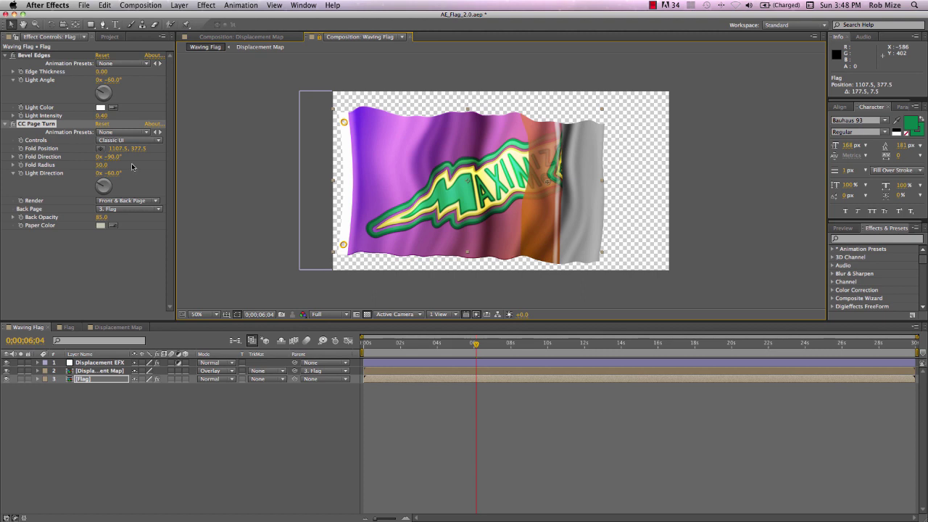
Give Fold Position the two-line expression w=wiggle(.25,250); [w[0],value[1]].
alt+click(21, 148)
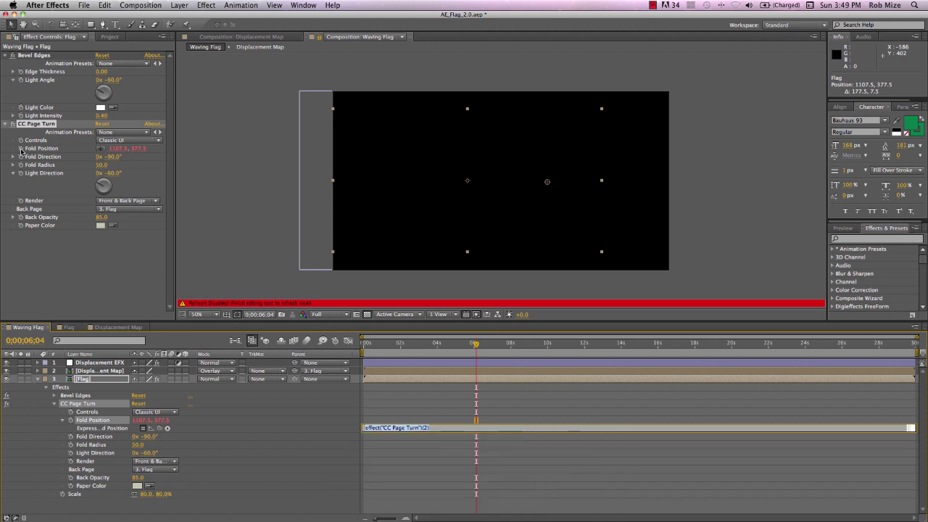
text(w=wi)
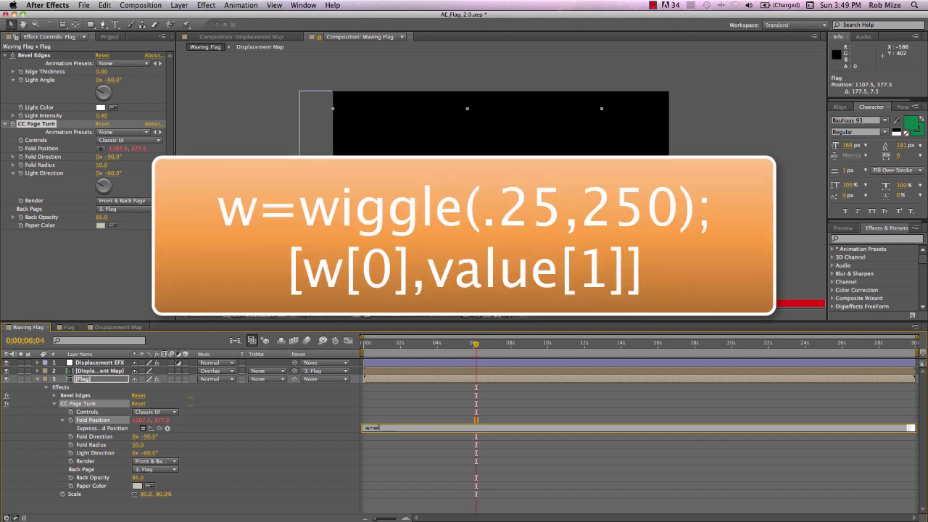
text(ggle)
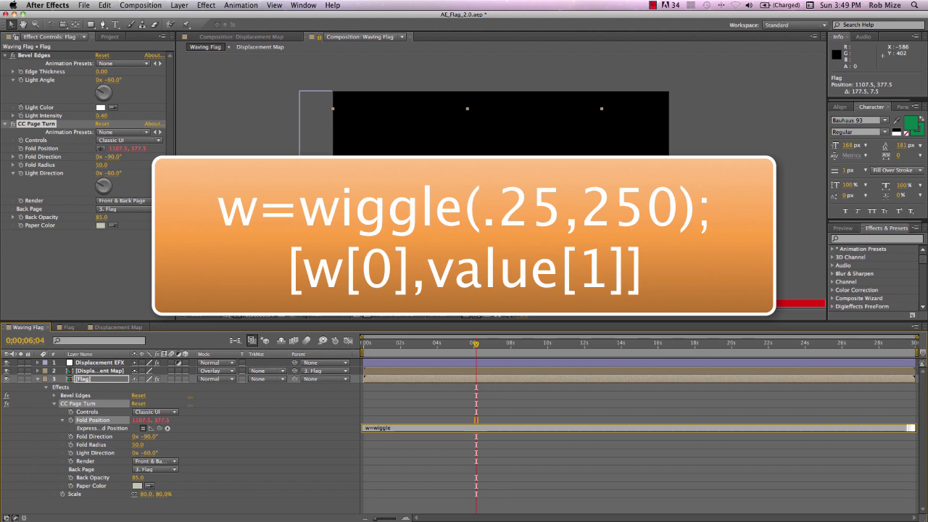
text(()
text(.25,250)
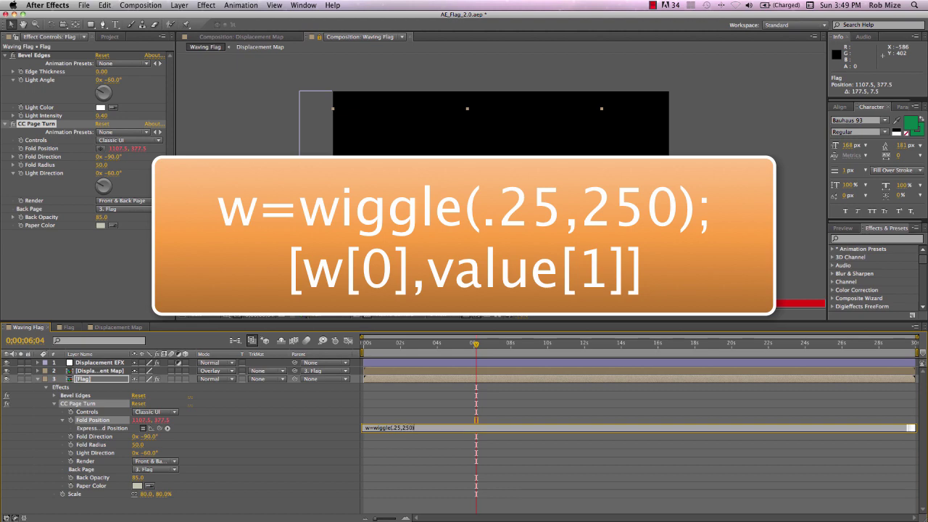
text();)
key(Return)
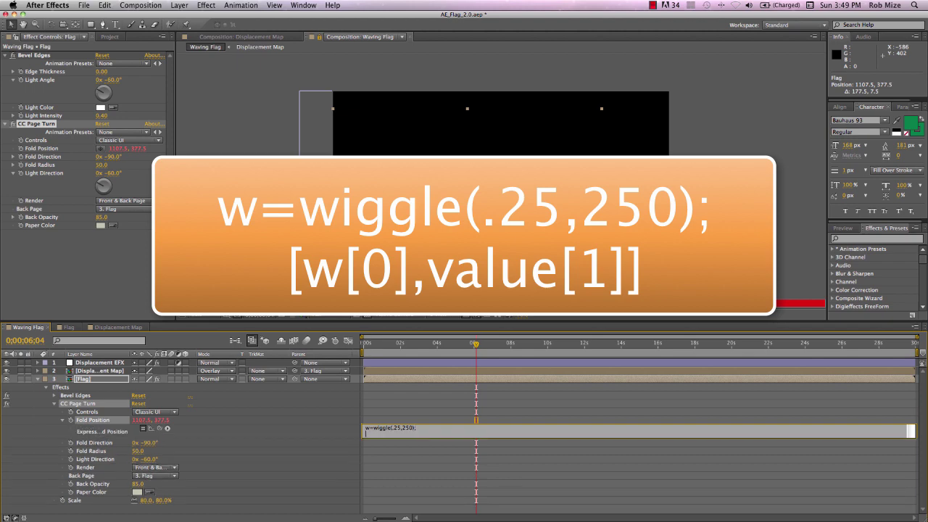
text([w[0],value[1)
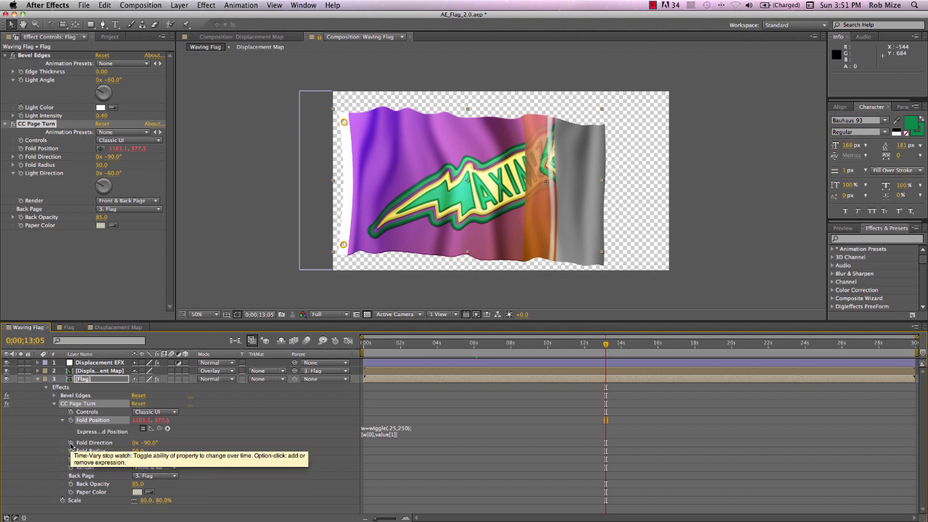
Drive Fold Direction with the expression wiggle(.25,45) and check an earlier frame.
alt+click(71, 443)
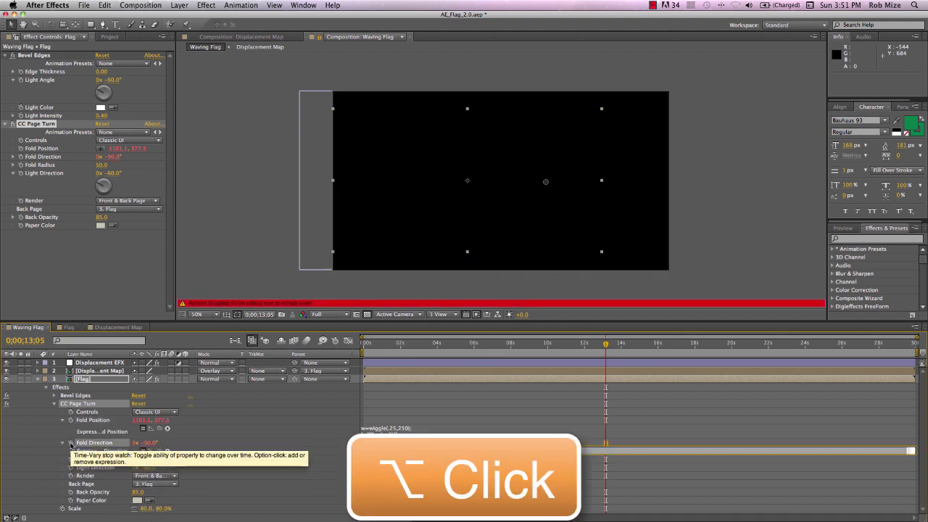
text(wiggl)
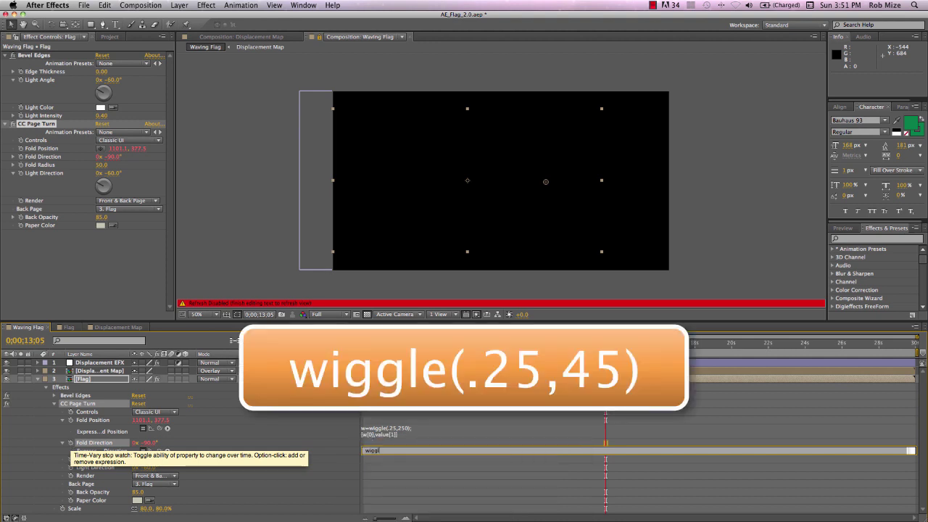
text(e(.25,45))
click(190, 442)
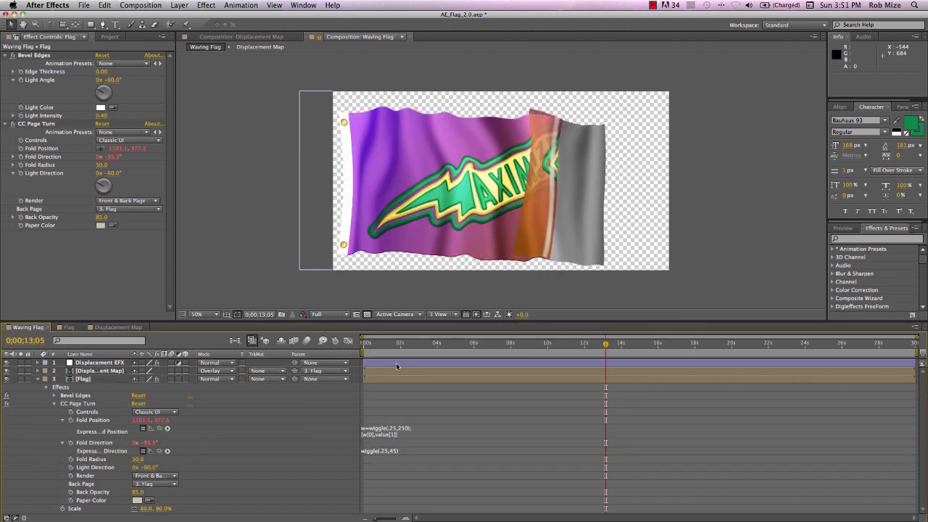
drag(399, 345, 807, 348)
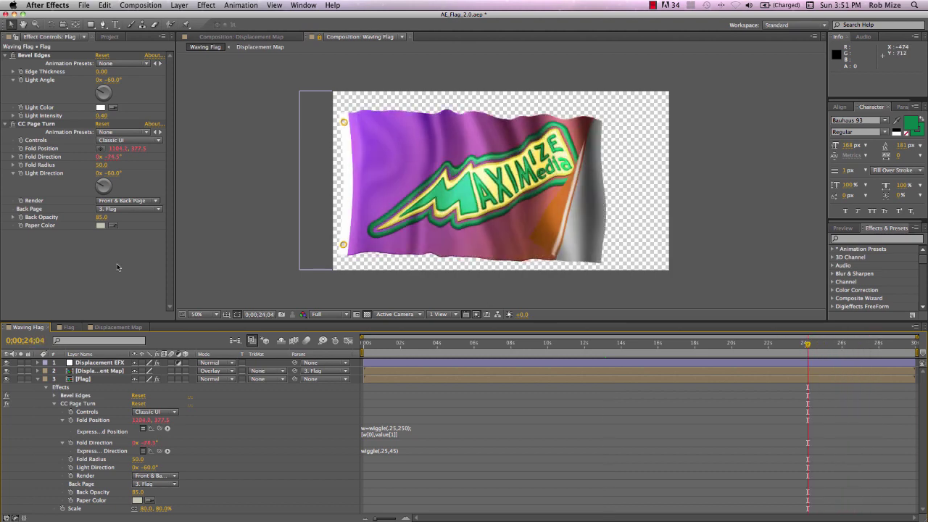
On Flag, raise Back Opacity to 100 and Fold Radius to 96, then copy CC Page Turn.
click(94, 380)
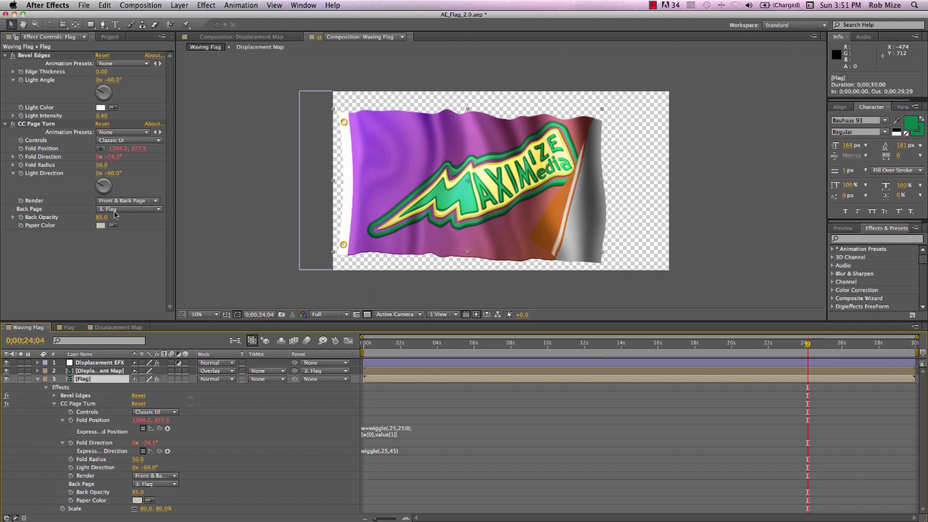
drag(99, 223, 150, 219)
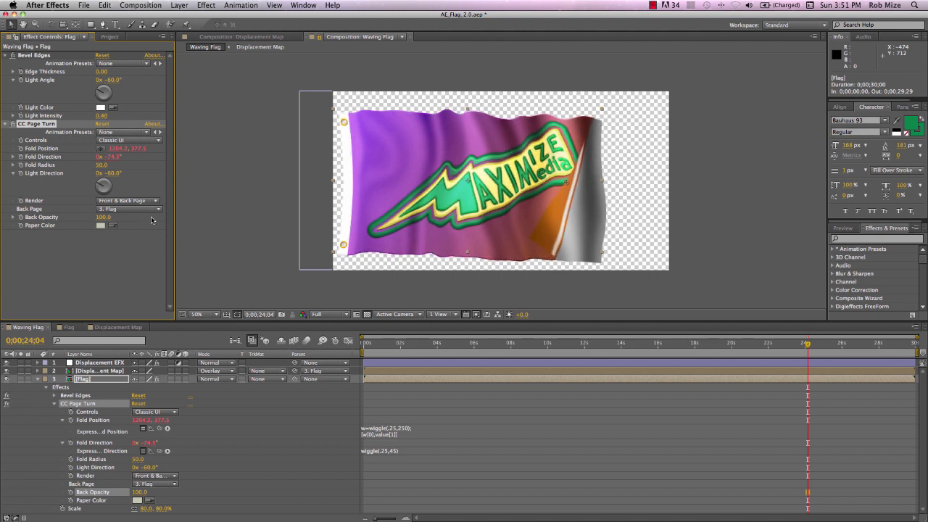
drag(106, 166, 324, 165)
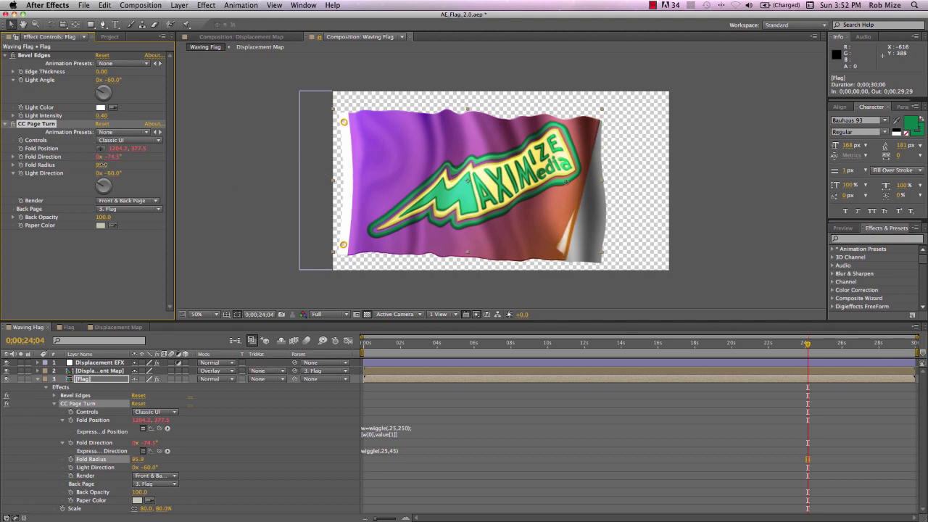
key(j)
click(49, 124)
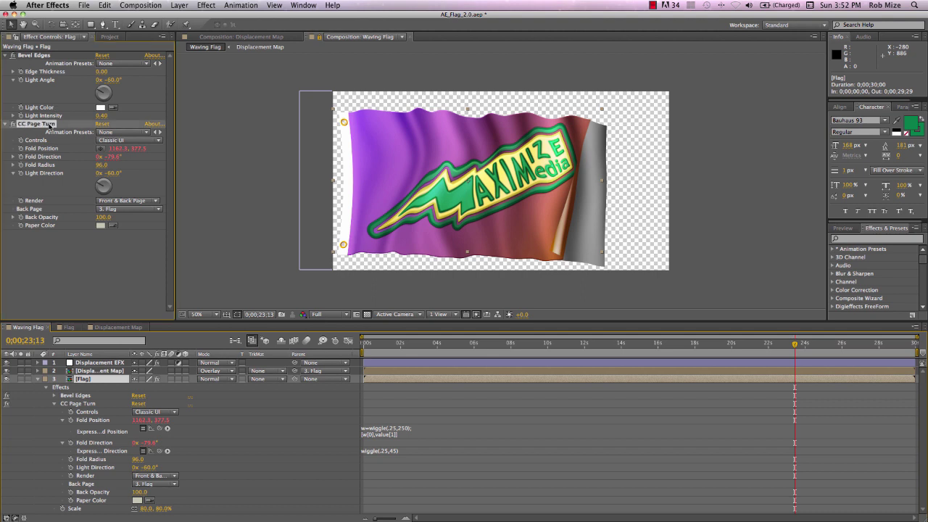
key(super+c)
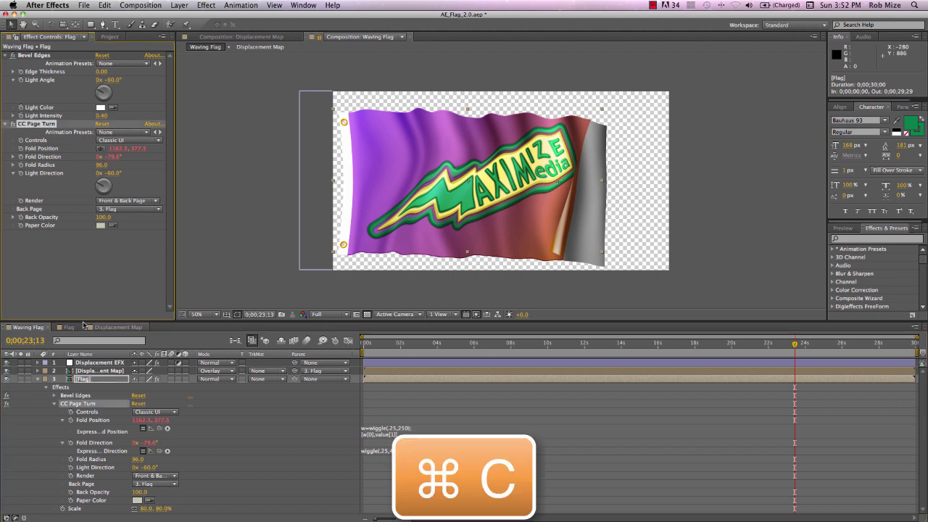
Paste CC Page Turn onto the Displacement Map layer and reveal its wiggle expressions.
click(89, 371)
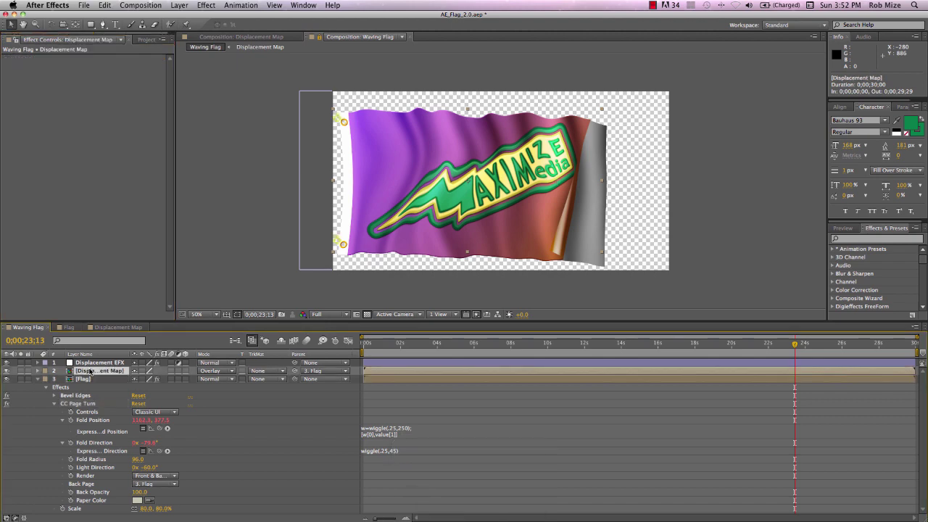
key(super+v)
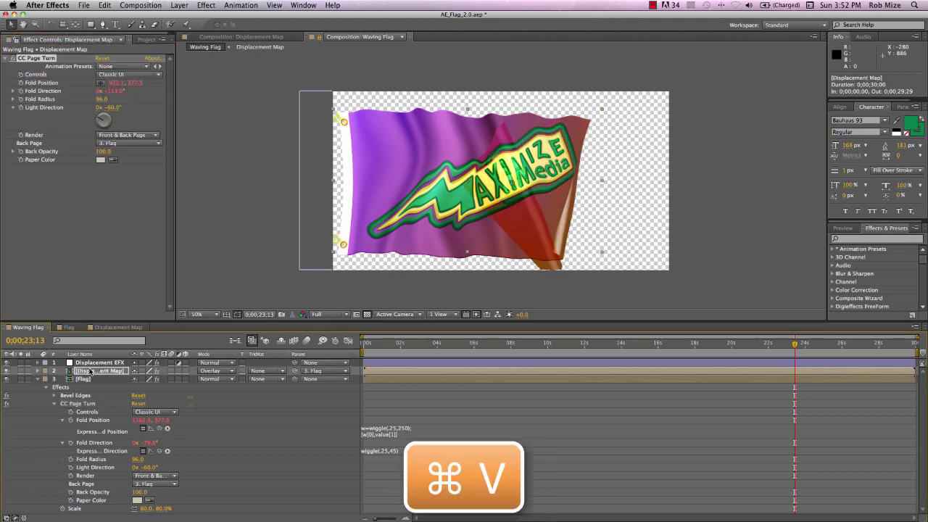
key(u)
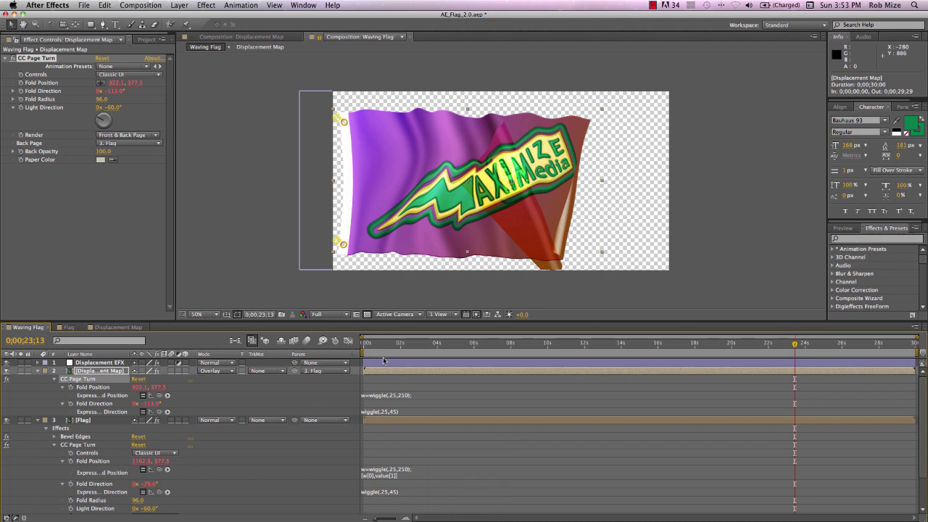
drag(379, 347, 507, 357)
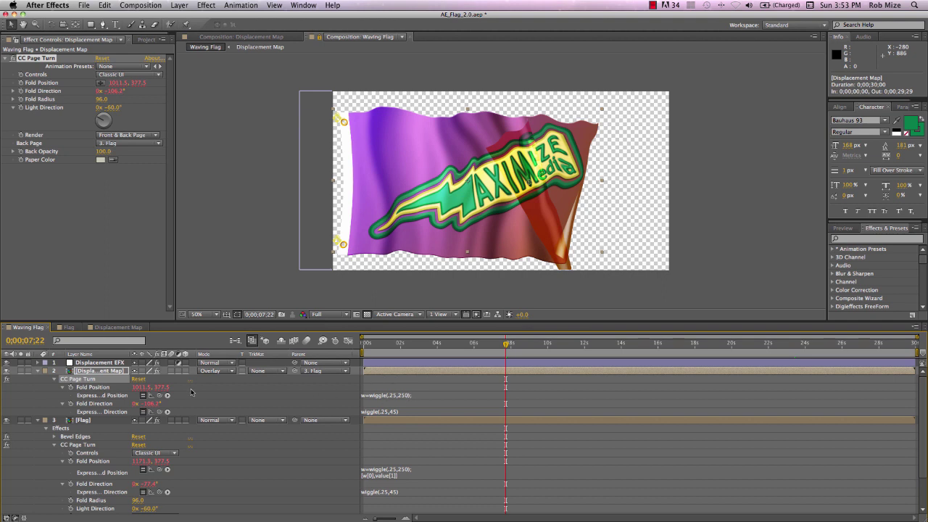
Pick-whip Displacement Map's Fold Position and Fold Direction to Flag's CC Page Turn values, then preview.
scroll(195, 395, down, 3)
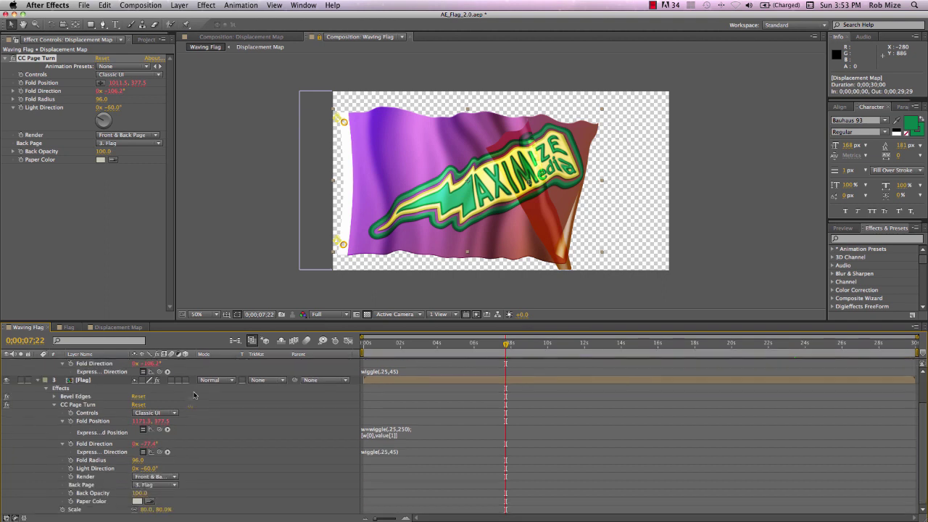
scroll(195, 395, up, 2)
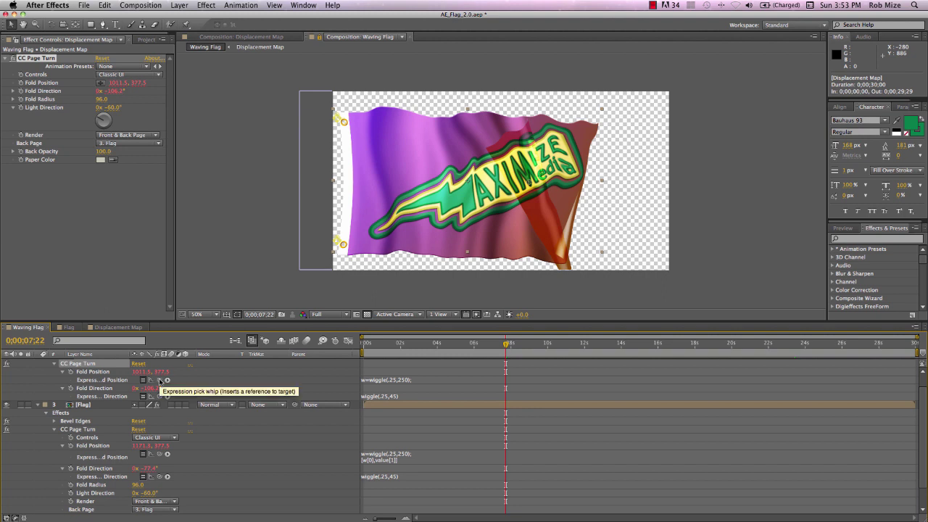
drag(160, 381, 95, 445)
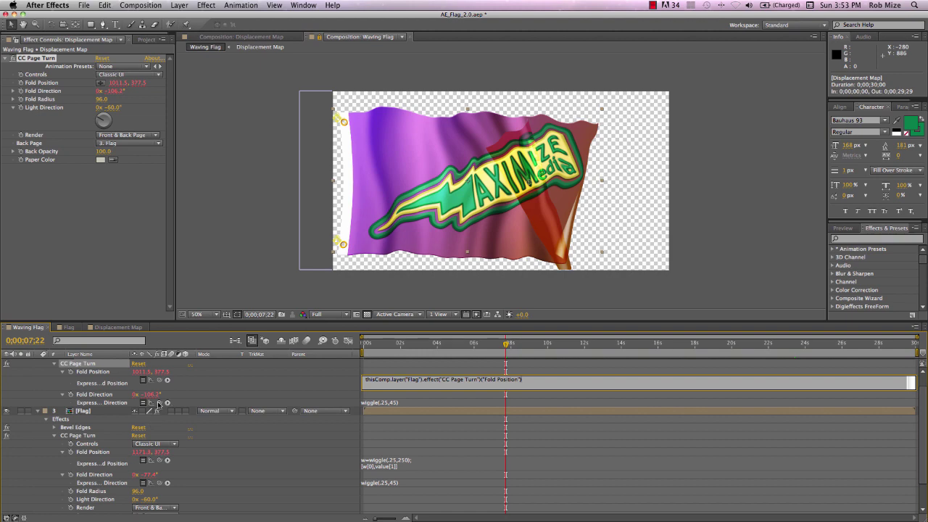
drag(159, 403, 99, 476)
click(211, 452)
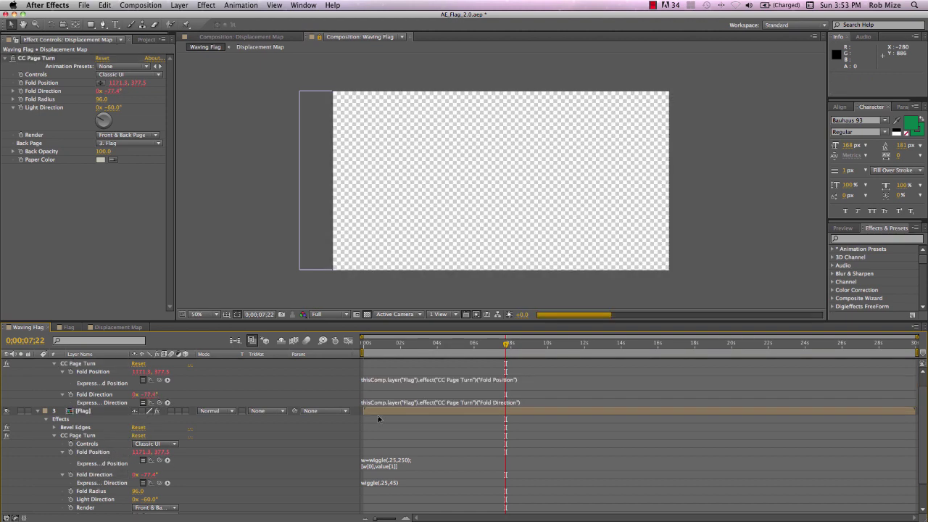
click(392, 345)
drag(392, 344, 517, 348)
scroll(124, 396, up, 1)
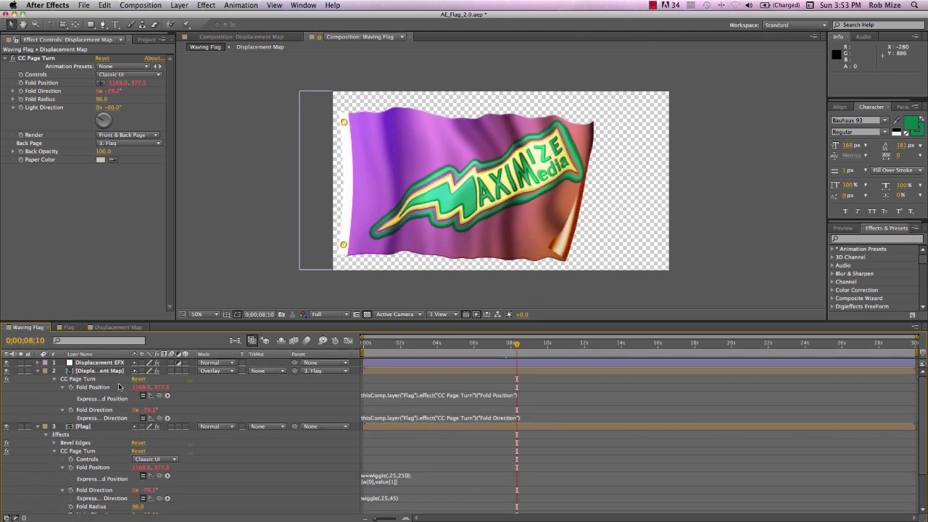
Choose '2. Displacement Map' as the page-turn Back Page and inspect the fold near 21 seconds.
click(112, 372)
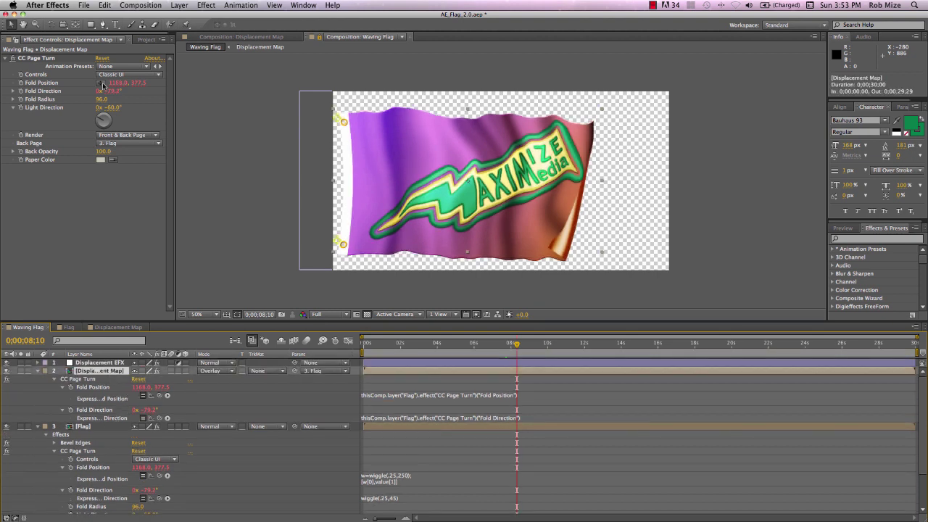
click(158, 145)
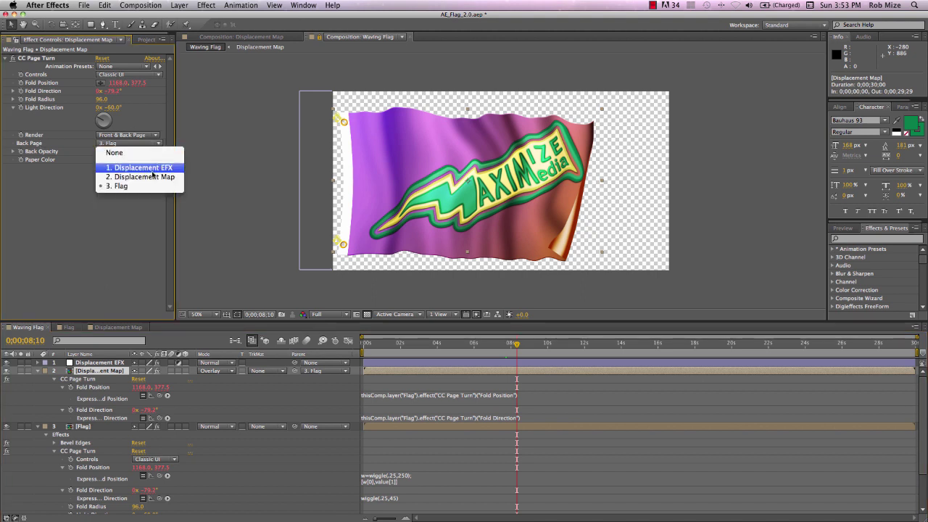
click(151, 177)
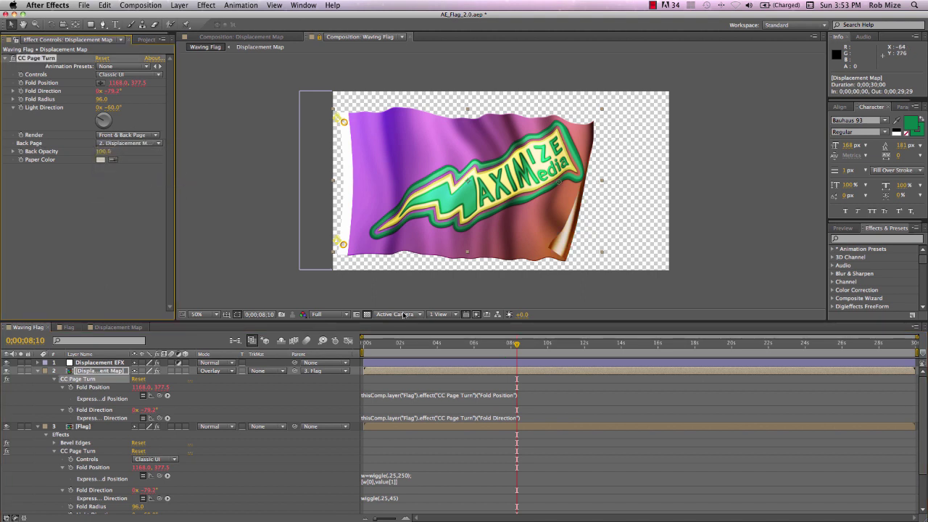
drag(382, 352, 742, 366)
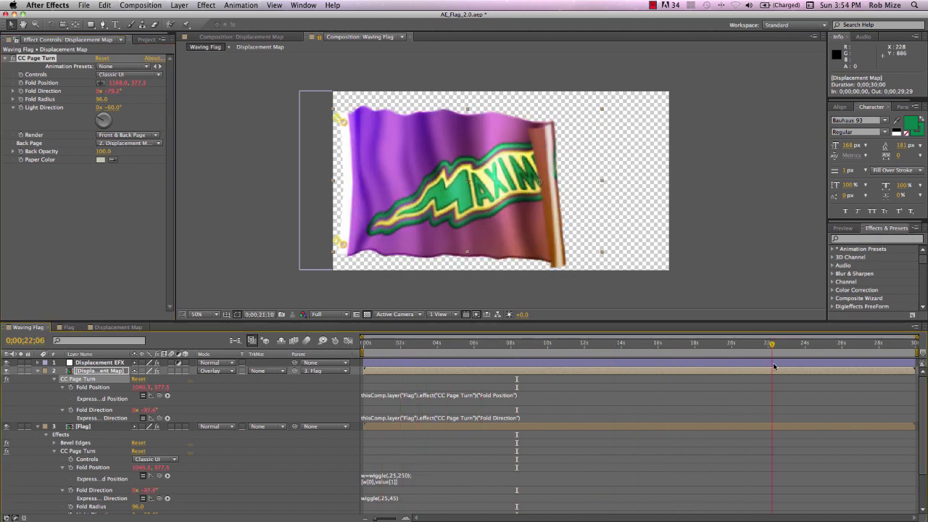
mouse_move(776, 366)
mouse_down()
mouse_move(789, 367)
mouse_move(763, 369)
mouse_up()
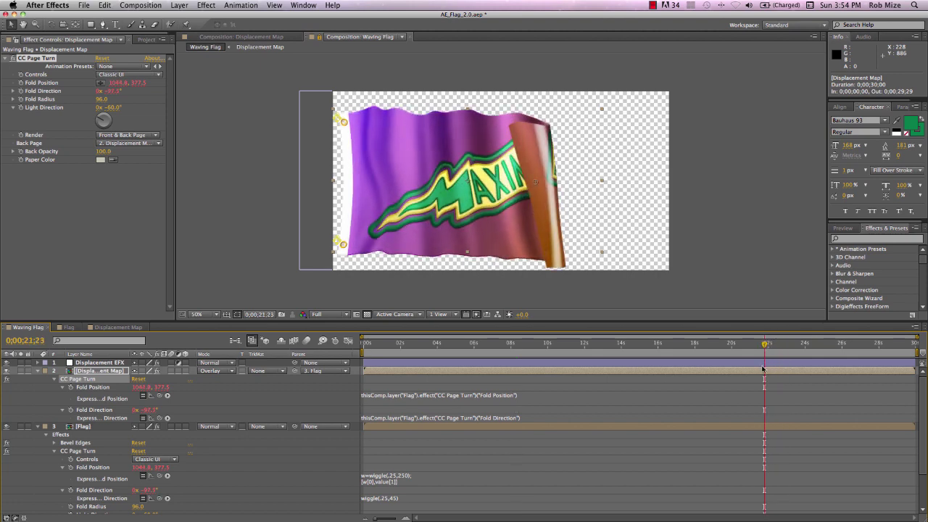
key(u)
click(103, 379)
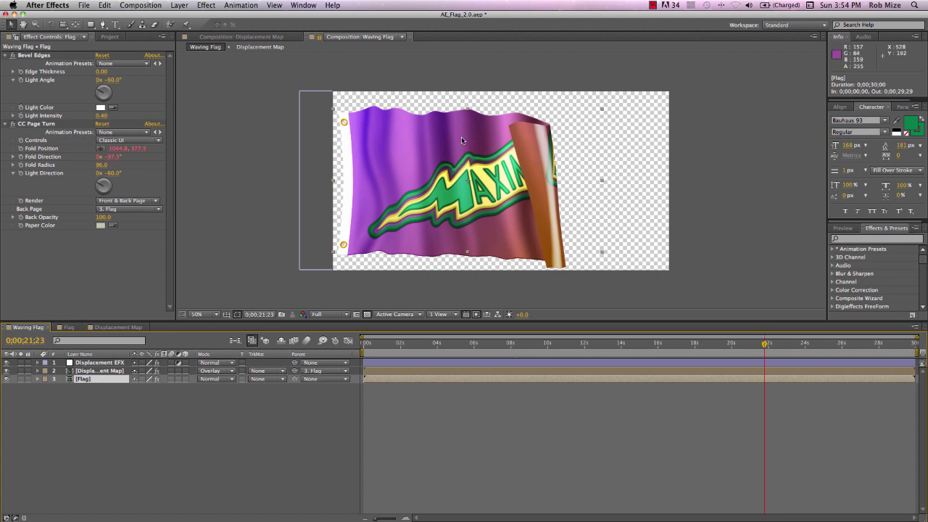
Duplicate the Flag layer and name the copies 'Flag Back' and 'Flag Front'.
key(super+d)
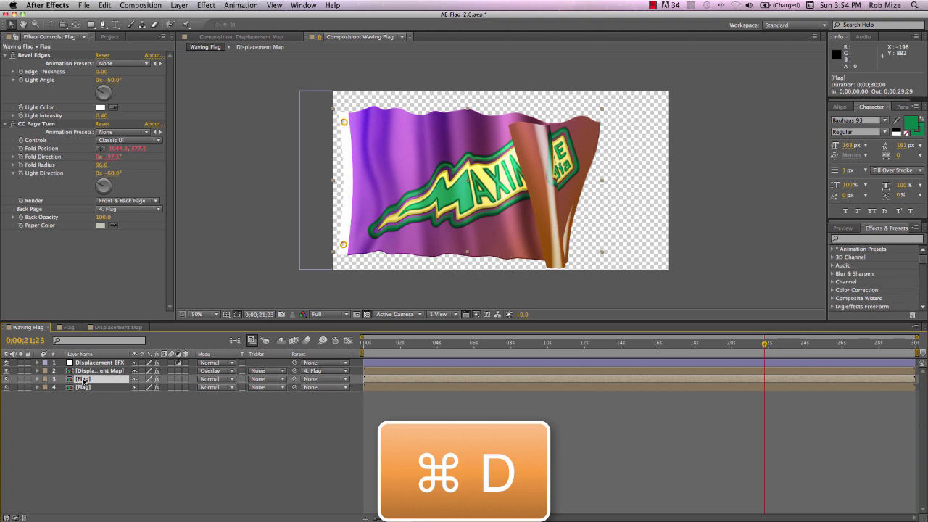
key(Return)
text(Flag)
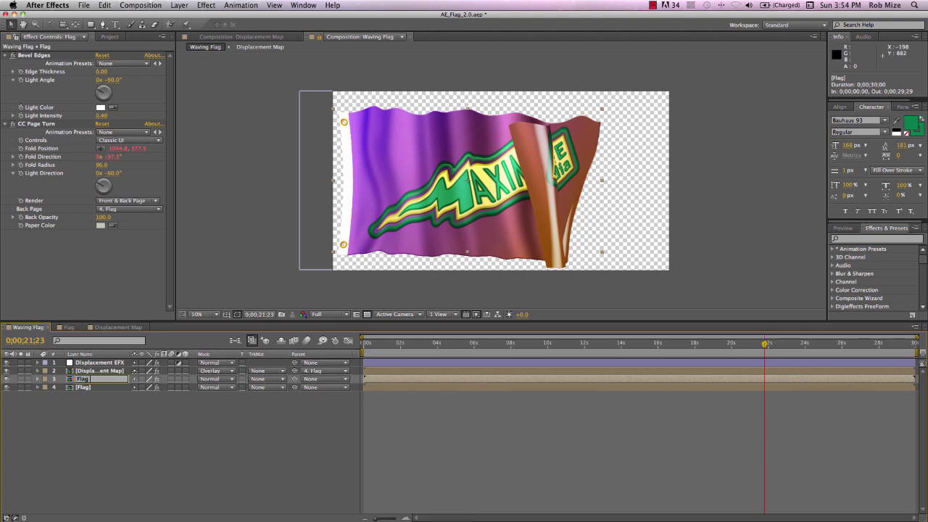
text( Back)
key(Return)
click(96, 387)
key(Return)
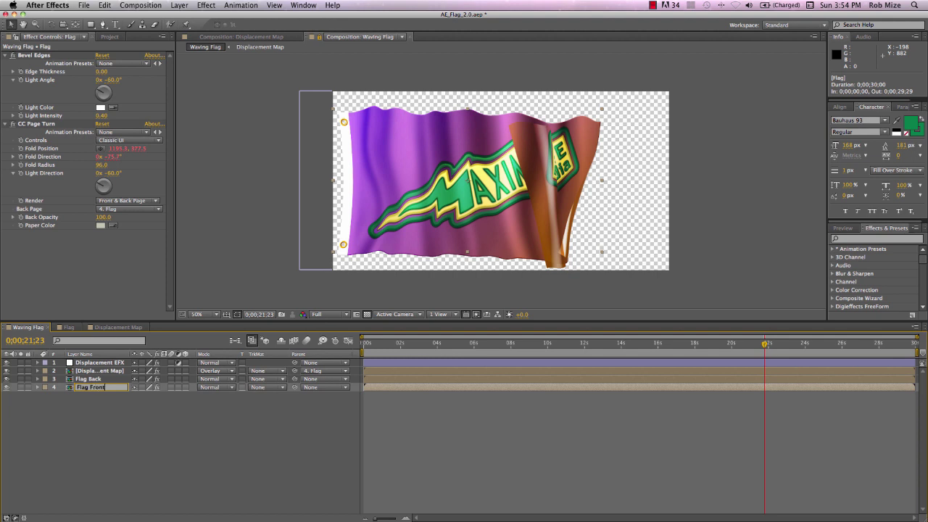
text(Flag Front)
click(103, 413)
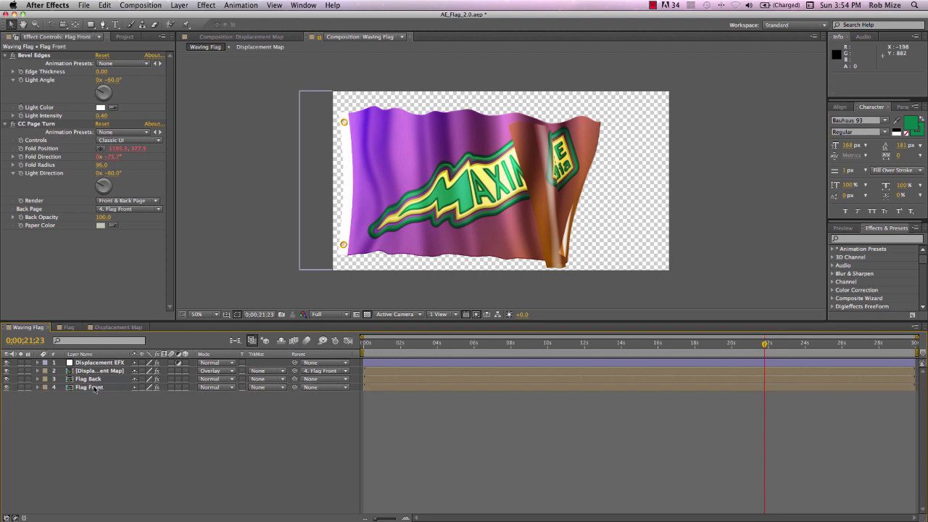
click(94, 388)
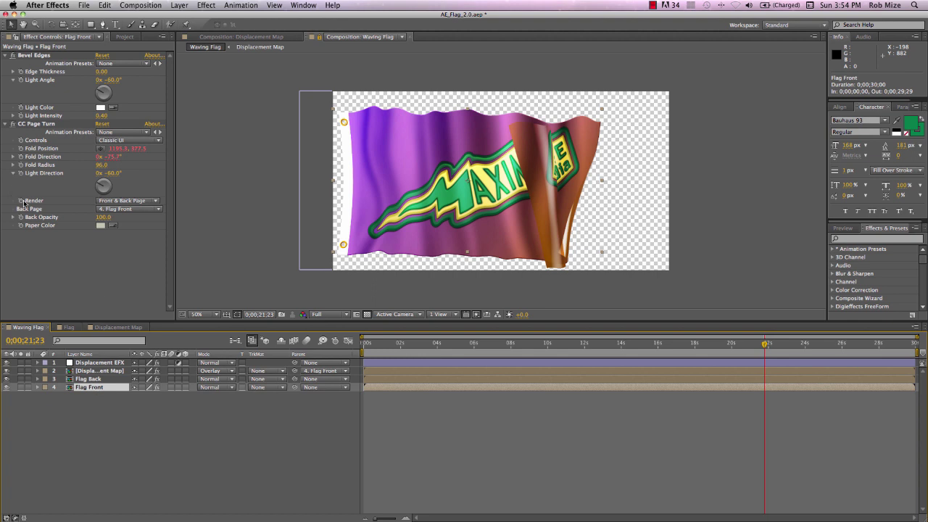
Set CC Page Turn Render to Front Page on Flag Front and Back Page on Flag Back.
click(155, 203)
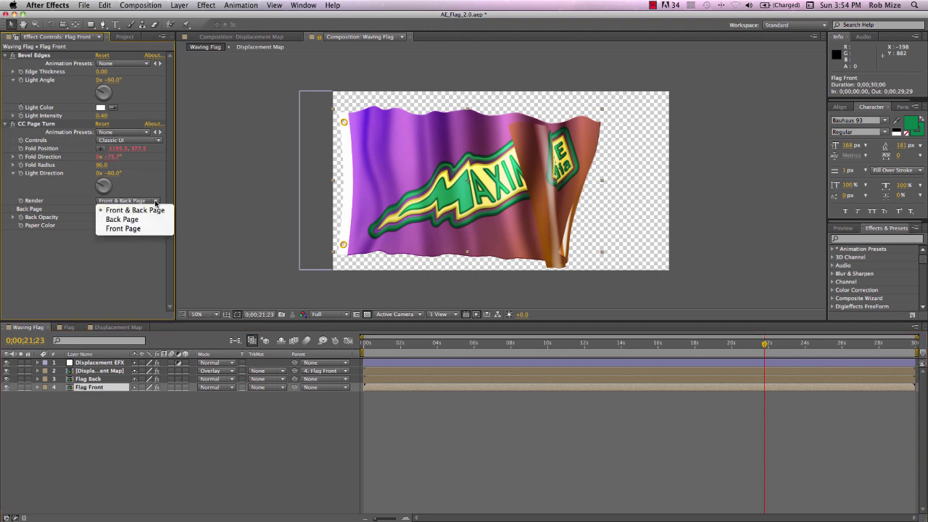
click(133, 229)
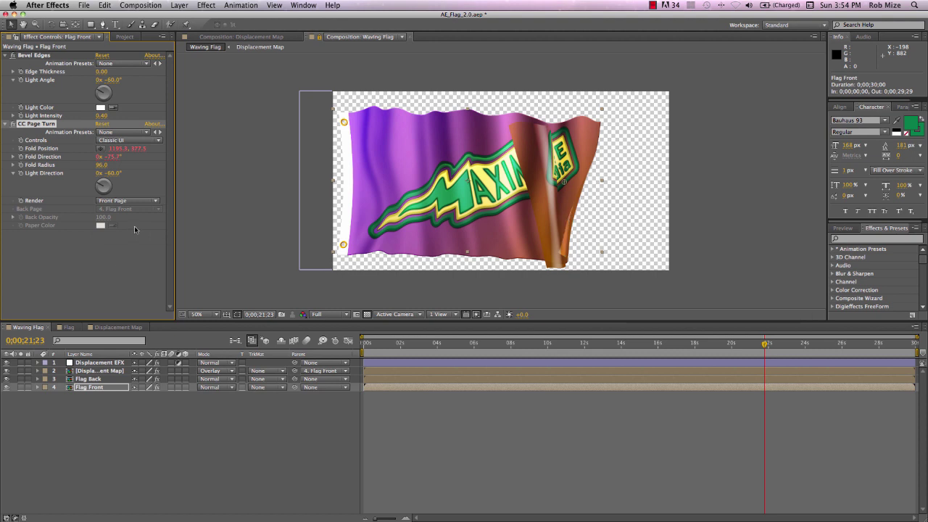
click(100, 380)
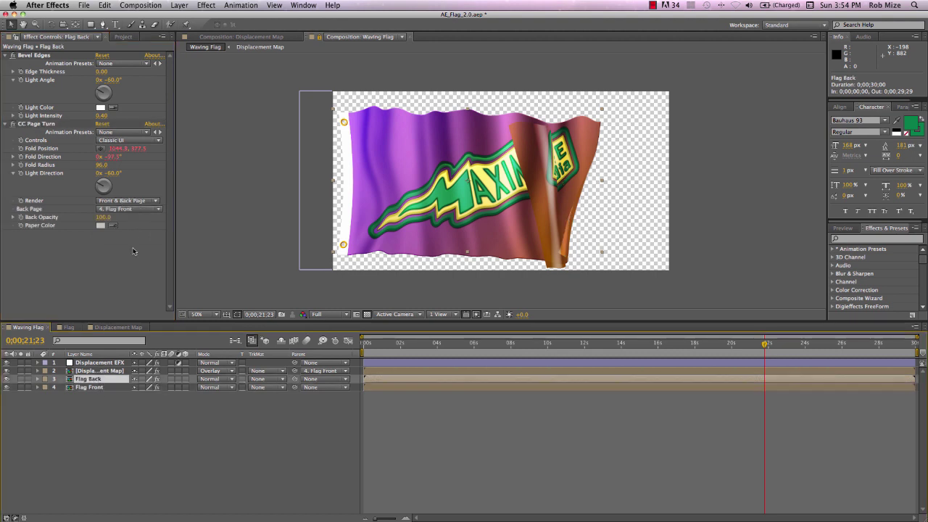
click(155, 202)
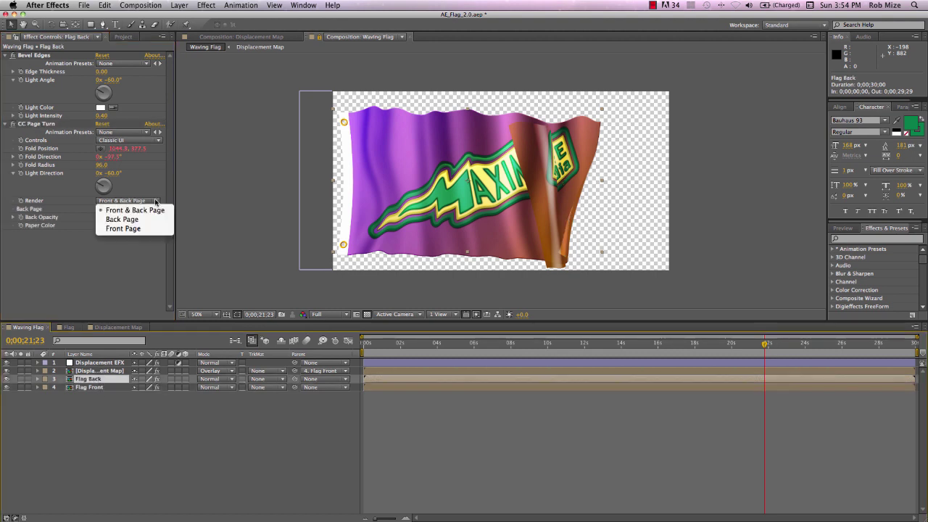
click(122, 219)
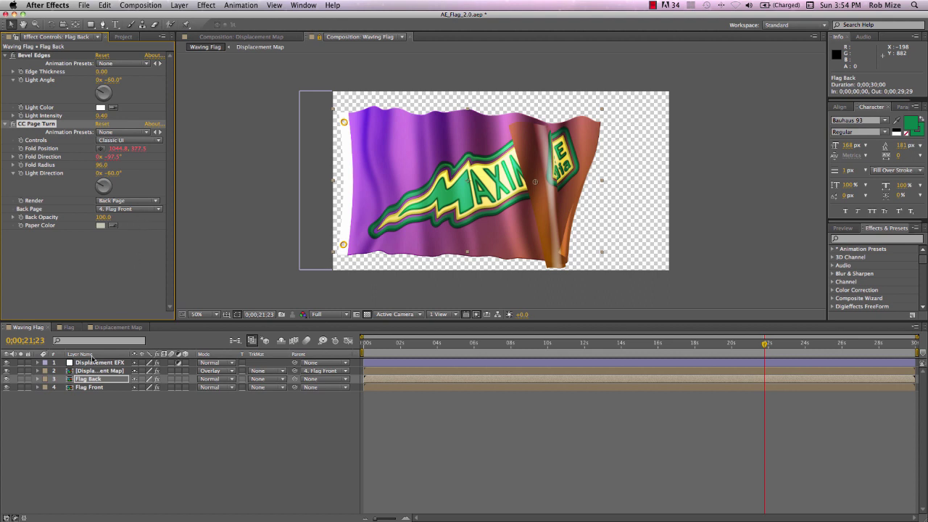
shift+click(92, 388)
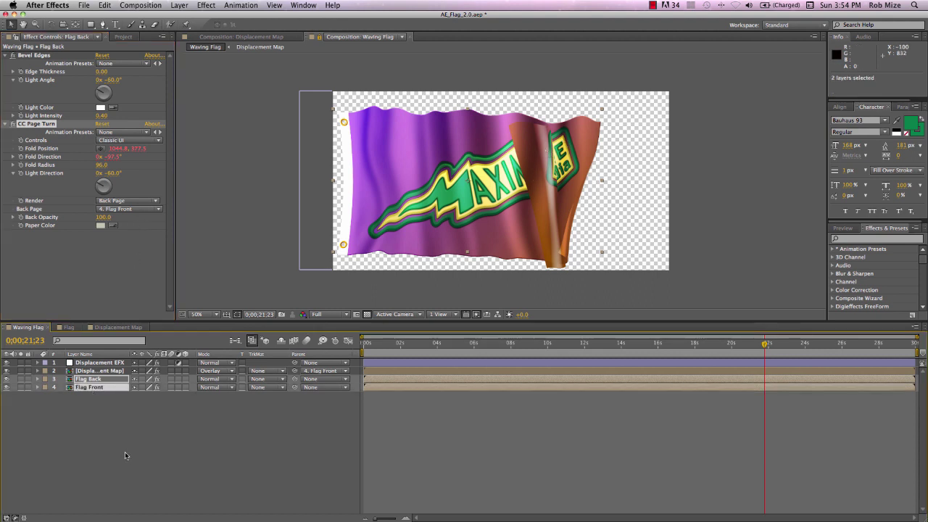
Link Flag Back's Fold Position and Fold Direction to Flag Front's via pick-whip expressions.
key(u)
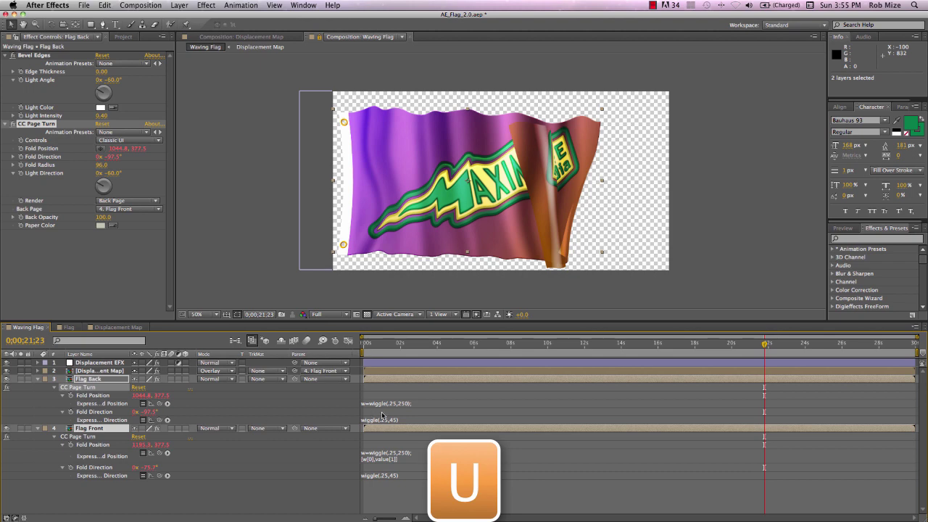
click(243, 502)
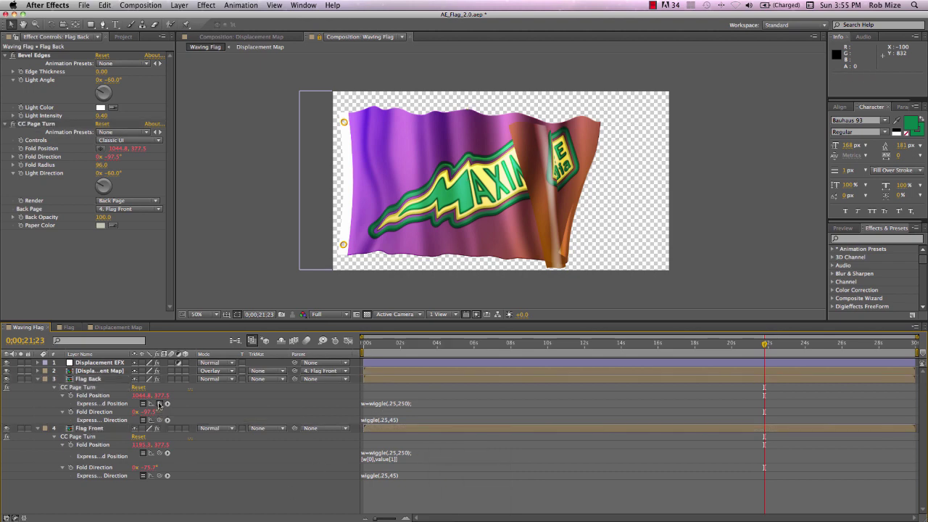
drag(159, 404, 92, 446)
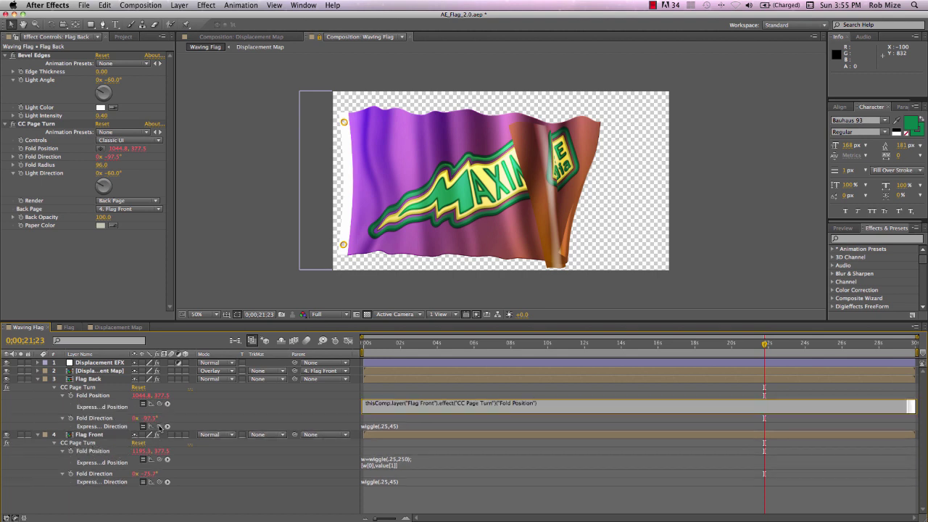
drag(159, 426, 100, 474)
click(150, 503)
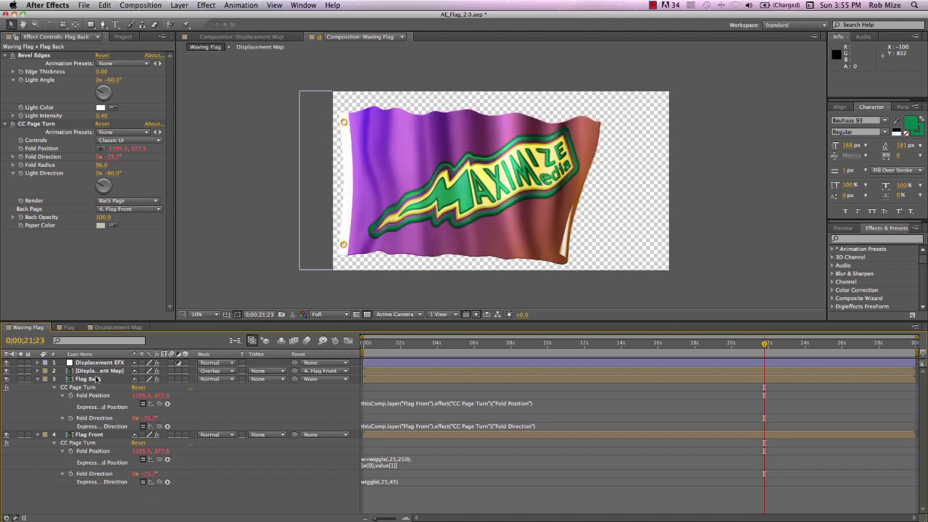
Parent Flag Back to the Flag Front layer.
click(95, 435)
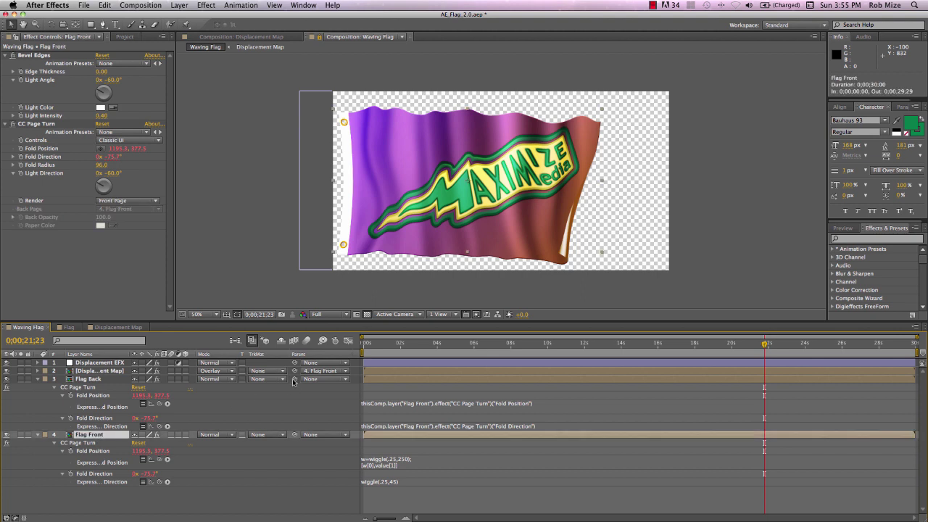
drag(296, 380, 111, 435)
click(114, 502)
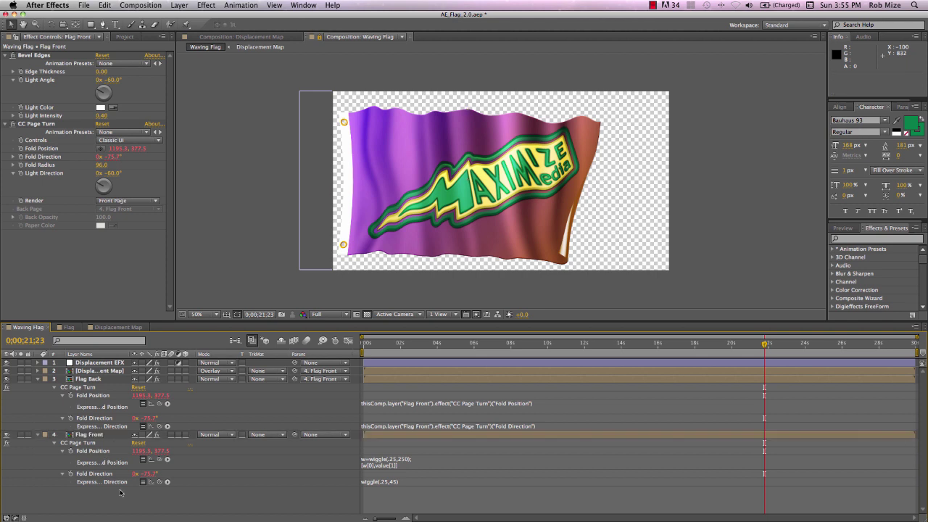
Duplicate Flag Back, rename the copy 'Shadow', and place it just below Flag Back.
click(99, 380)
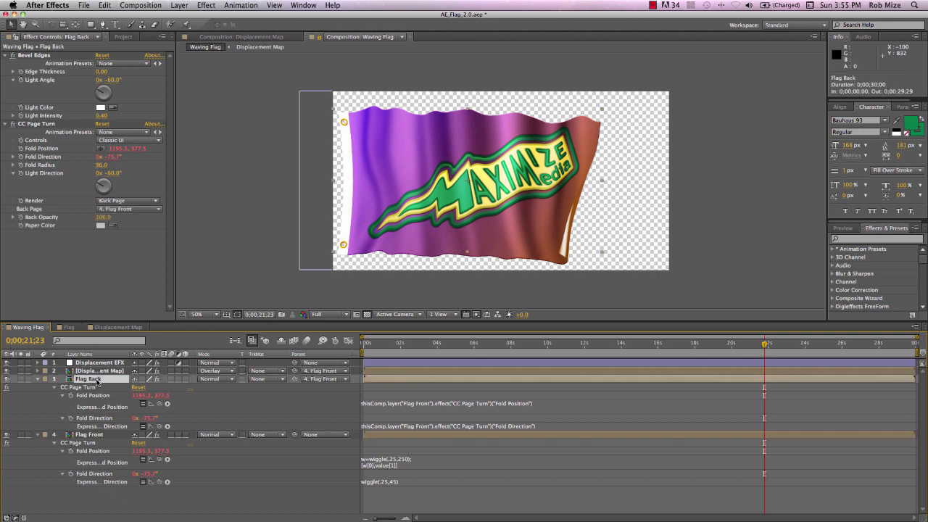
key(super+d)
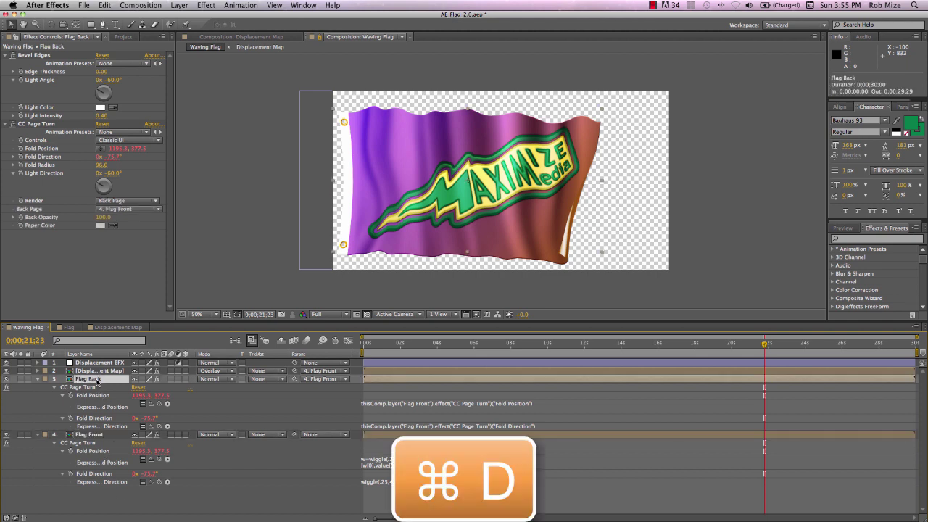
key(Return)
text(Shadow)
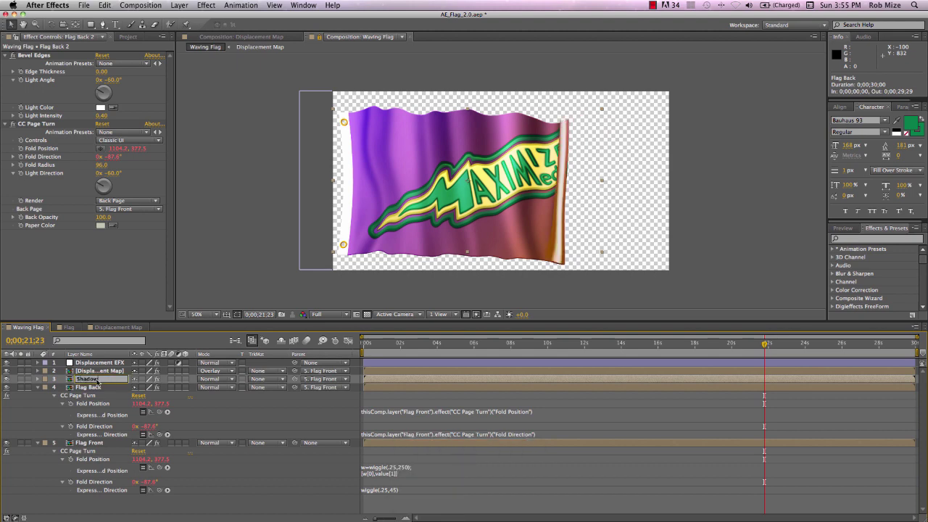
key(Return)
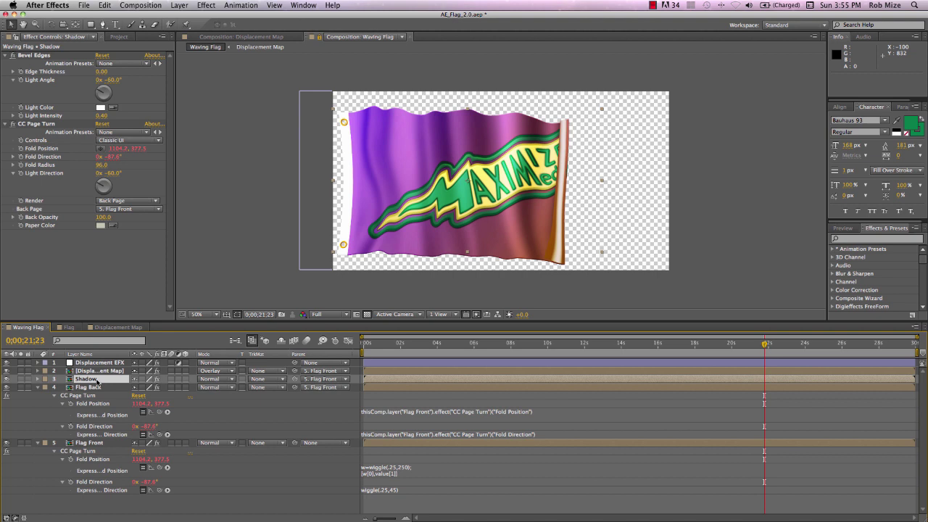
drag(97, 382, 97, 428)
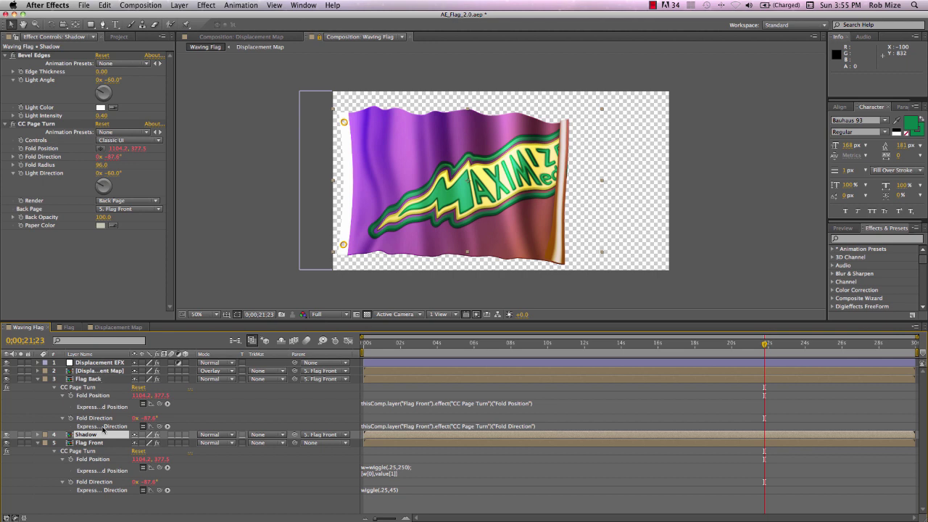
Remove the Shadow layer's Bevel Edges and add a Perspective > Drop Shadow effect.
click(102, 436)
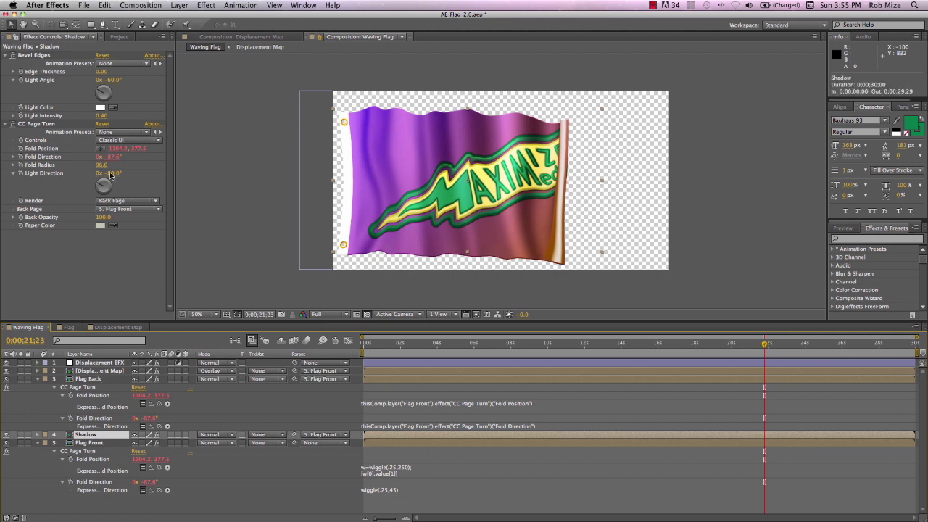
click(39, 58)
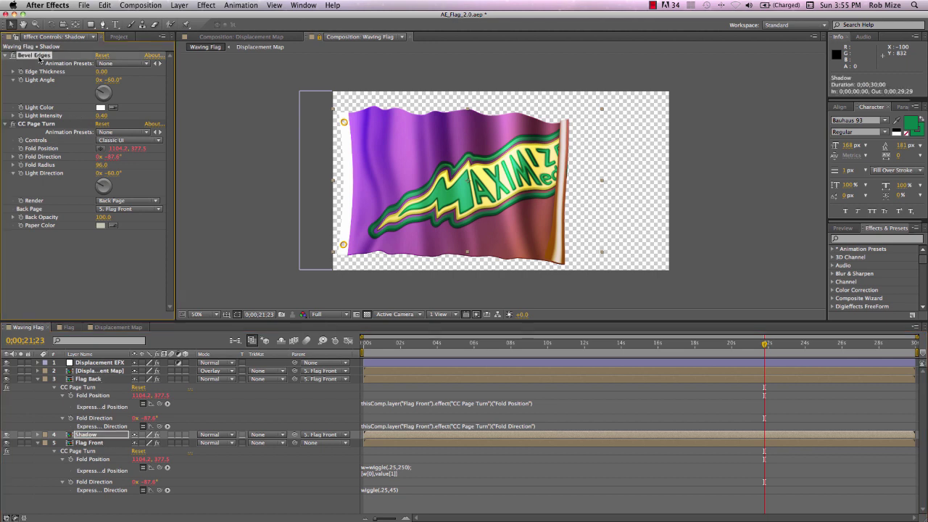
key(Delete)
right_click(52, 208)
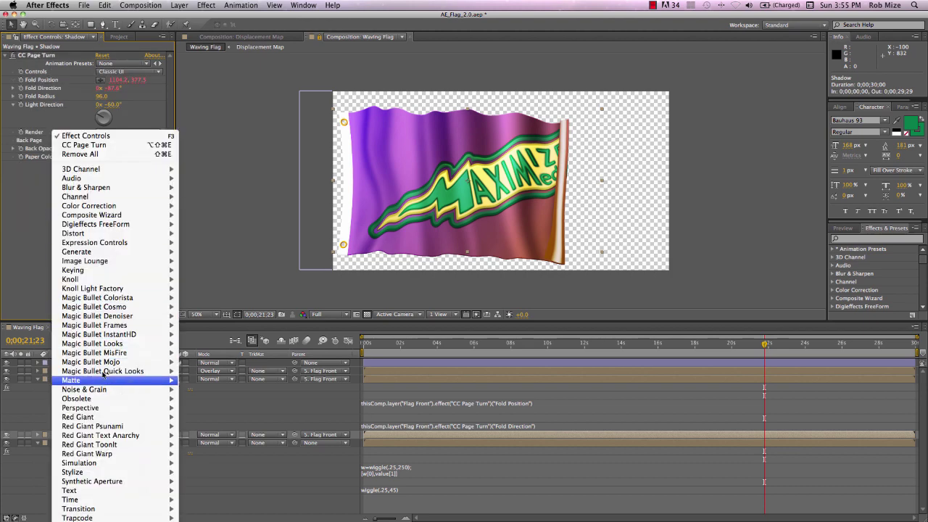
mouse_move(105, 409)
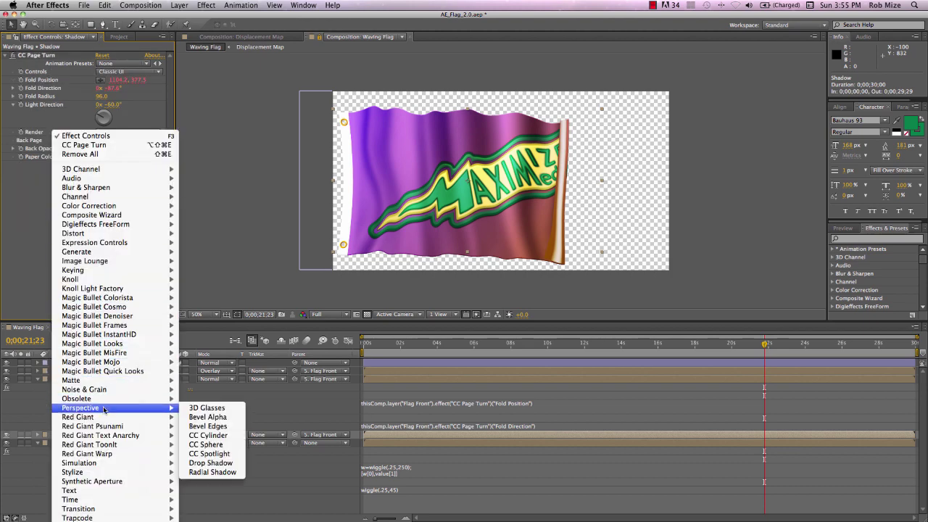
click(210, 463)
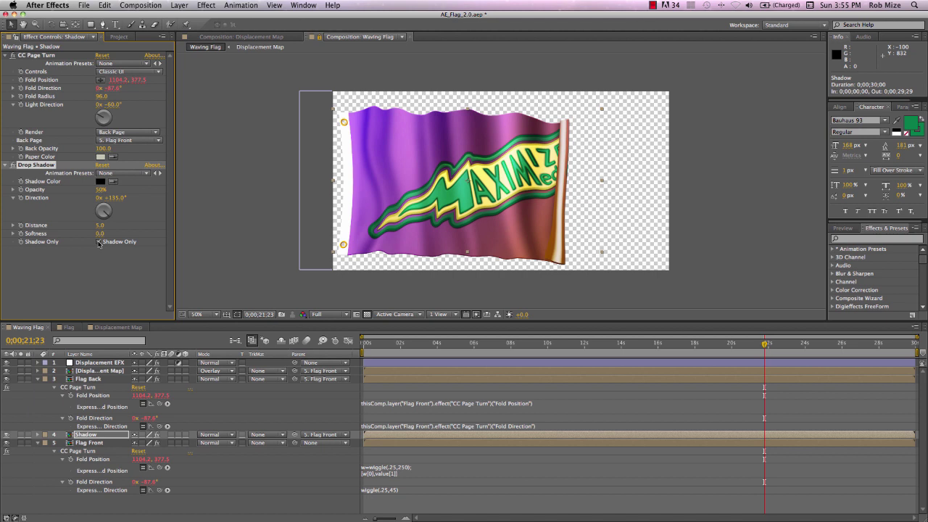
Set the drop shadow to Shadow Only with distance 24, checking it on an earlier frame.
click(98, 243)
mouse_move(99, 226)
mouse_down()
mouse_move(125, 223)
mouse_move(100, 215)
mouse_up()
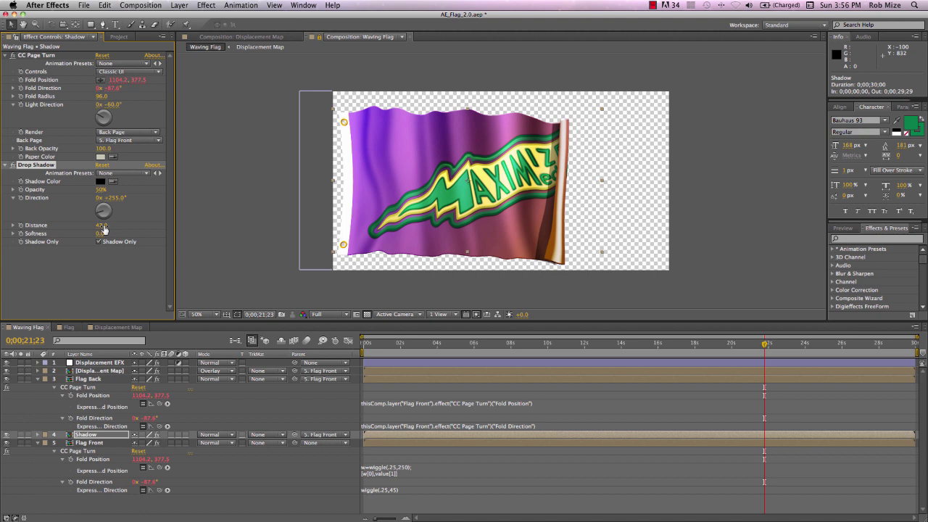
drag(102, 225, 120, 233)
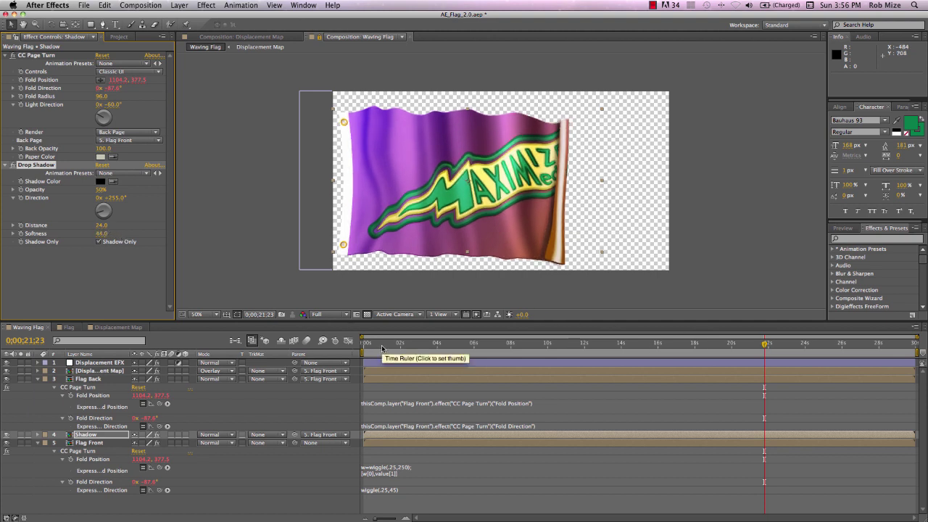
drag(384, 345, 499, 345)
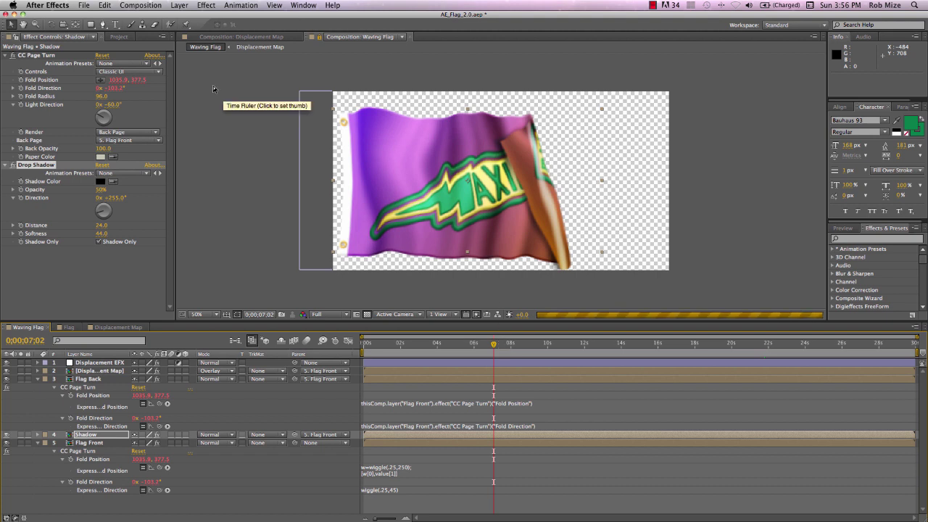
click(12, 168)
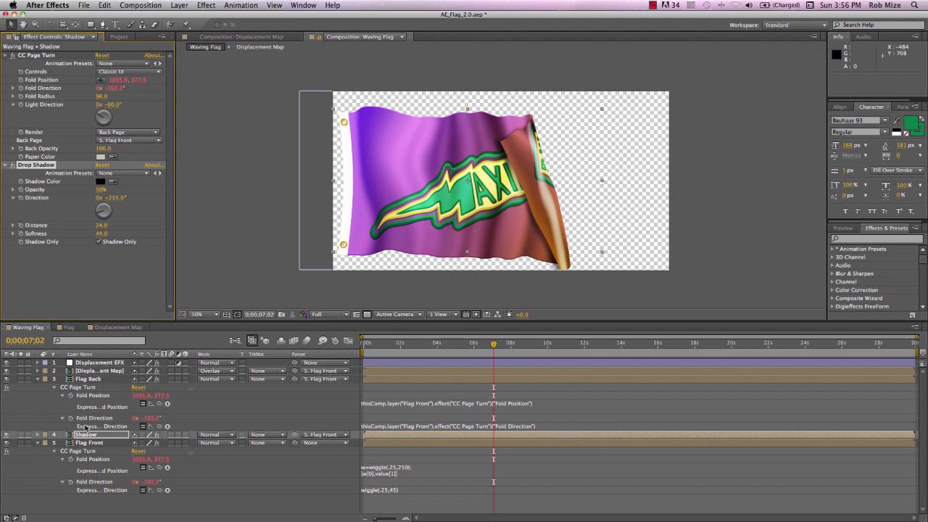
Replace Flag Back's Bevel Edges with a Perspective > Bevel Alpha effect.
click(92, 380)
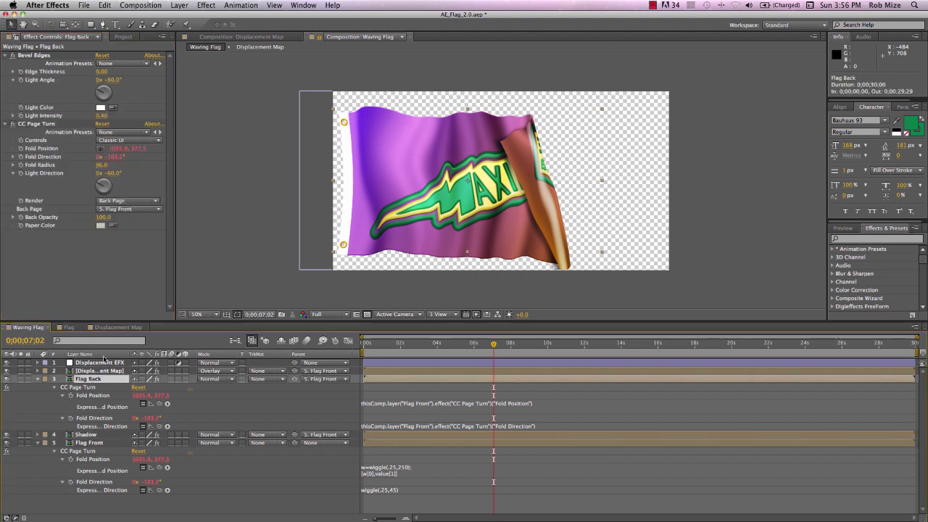
click(38, 55)
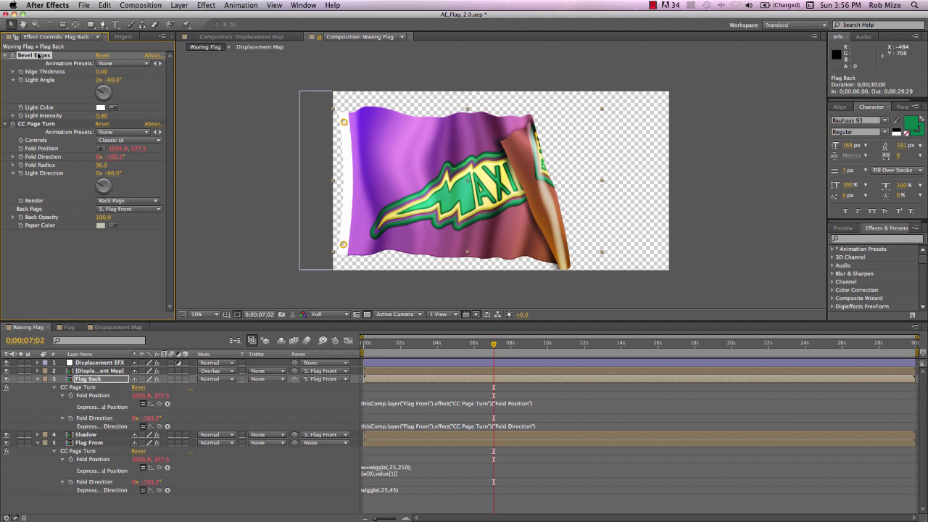
key(Delete)
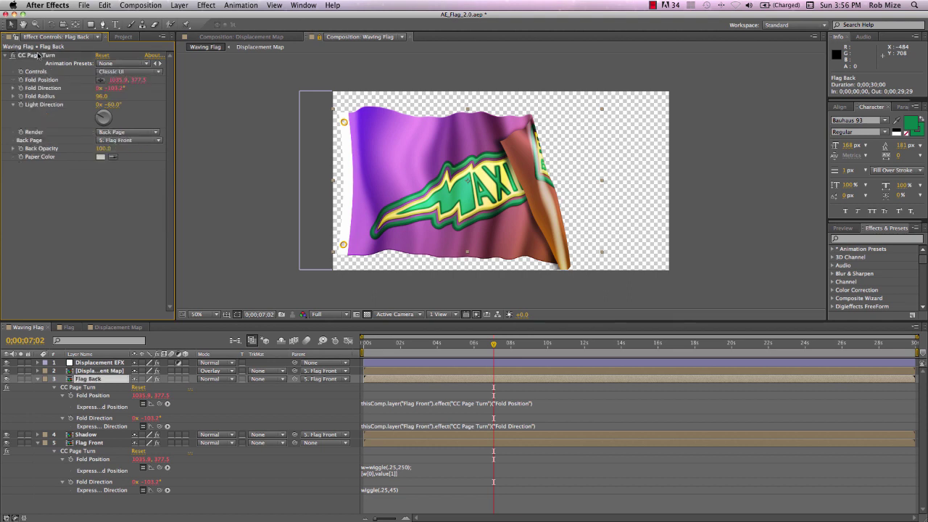
right_click(54, 179)
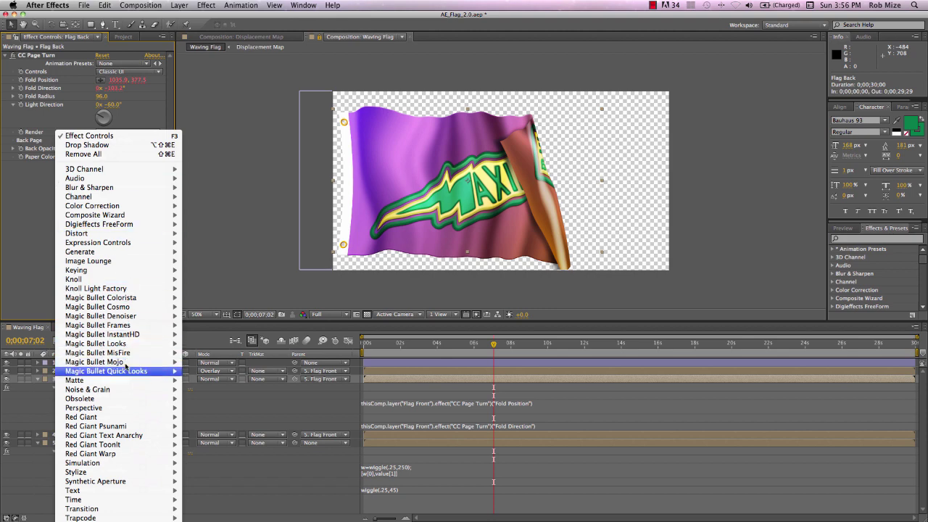
mouse_move(126, 411)
click(211, 417)
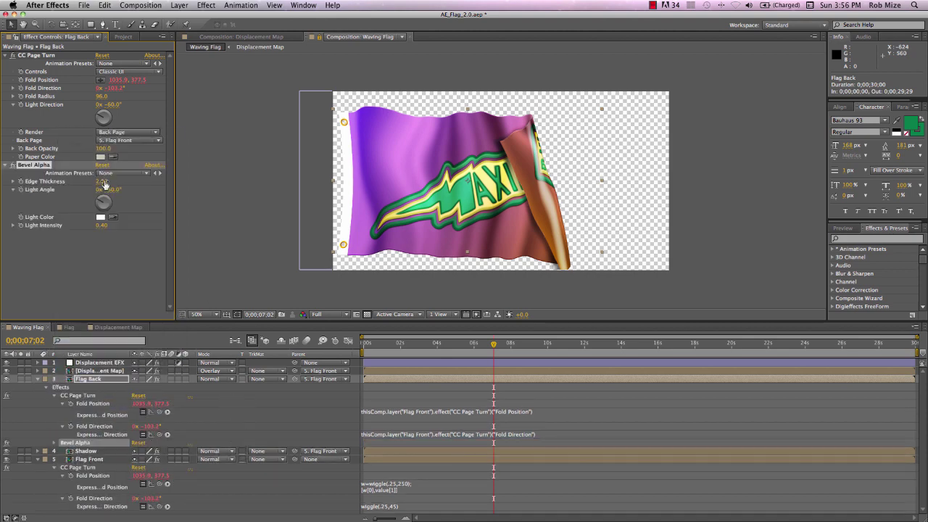
Raise Bevel Alpha's Edge Thickness to 3.70 and scrub the timeline to preview the fold.
drag(103, 181, 118, 181)
drag(385, 346, 692, 349)
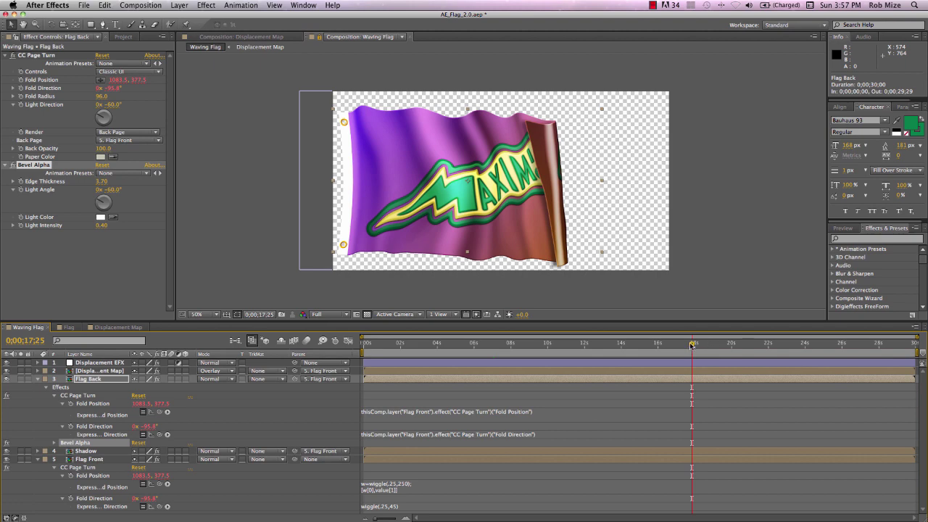
drag(691, 345, 555, 344)
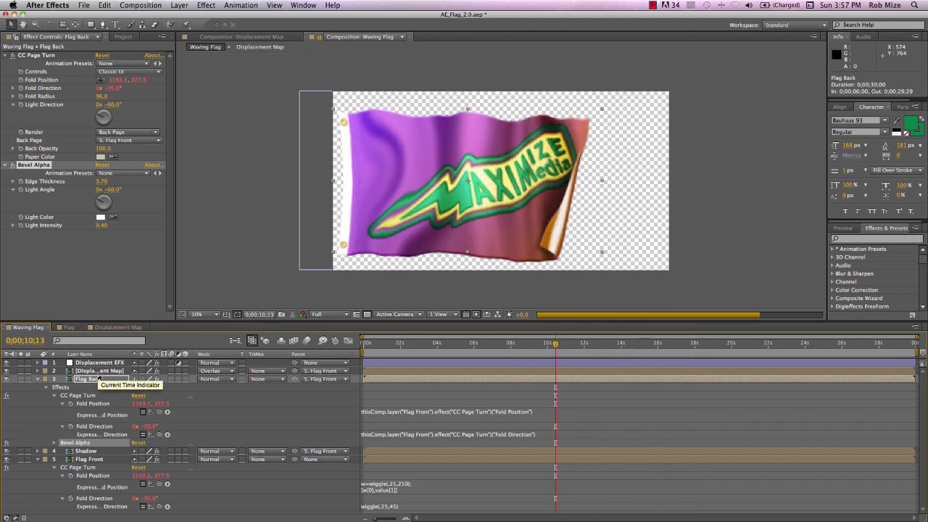
Disable Flag Front's fold wiggle expressions and fix the fold at 936.5, 377.5 and -105°.
click(37, 379)
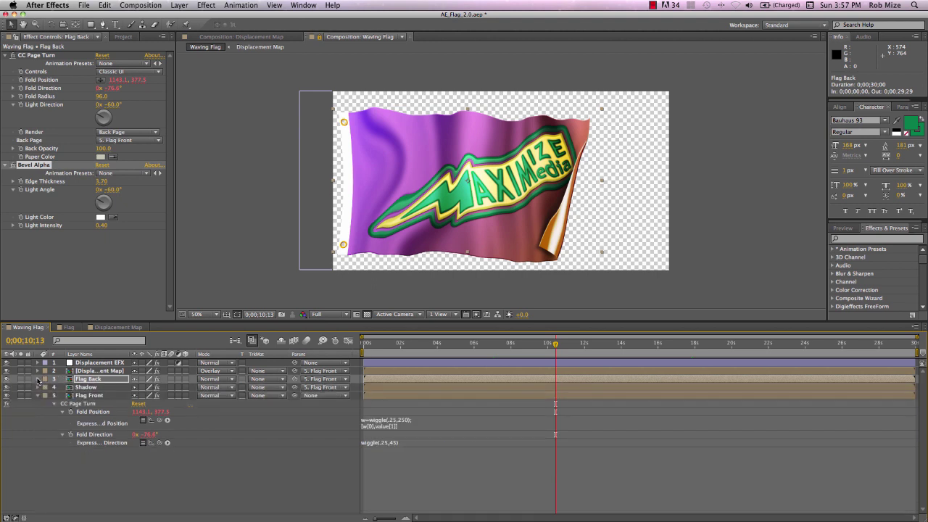
click(143, 420)
click(143, 443)
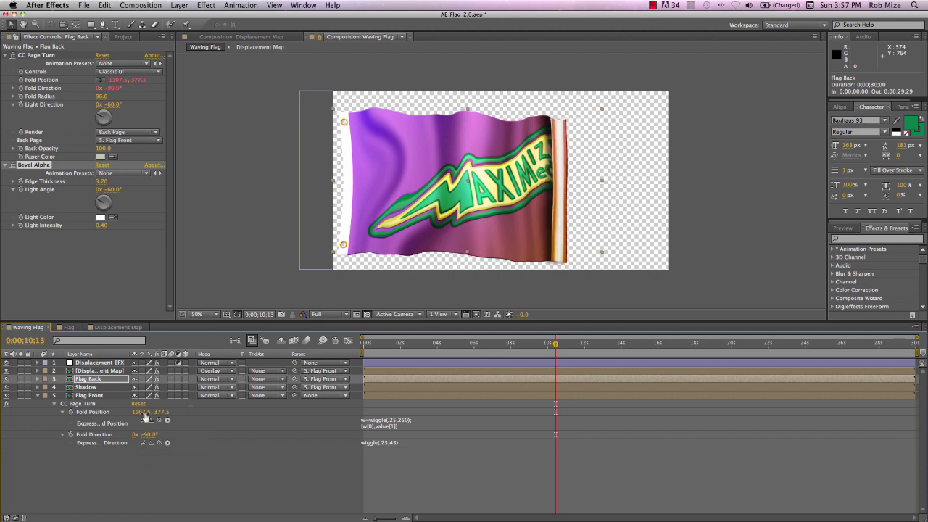
drag(142, 415, 62, 411)
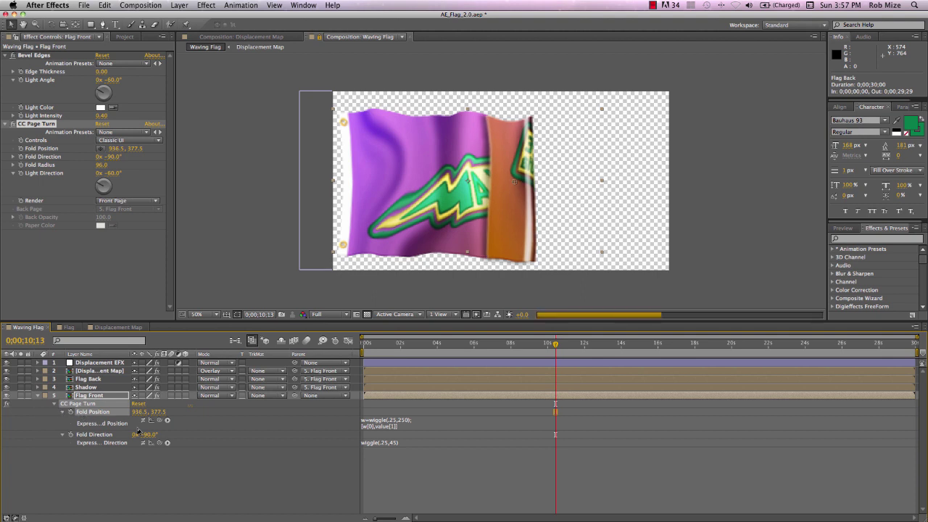
drag(148, 435, 144, 434)
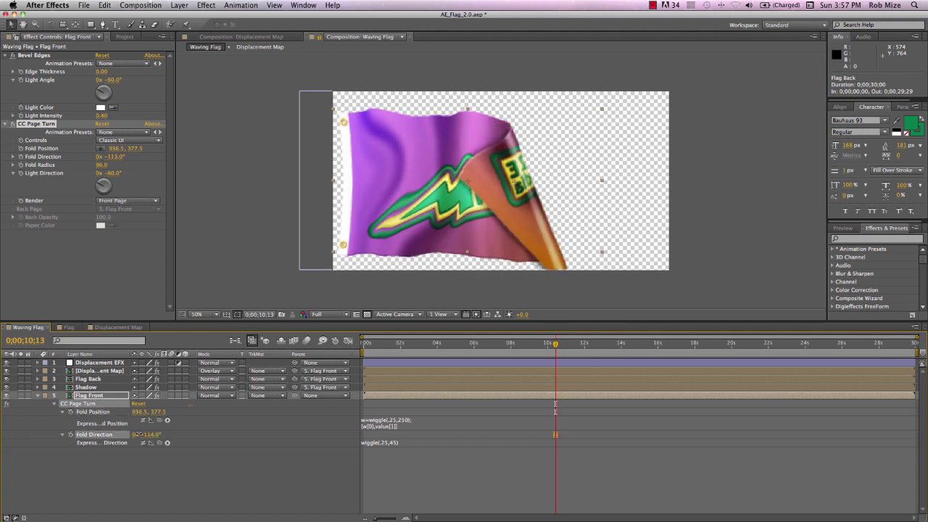
drag(138, 435, 142, 434)
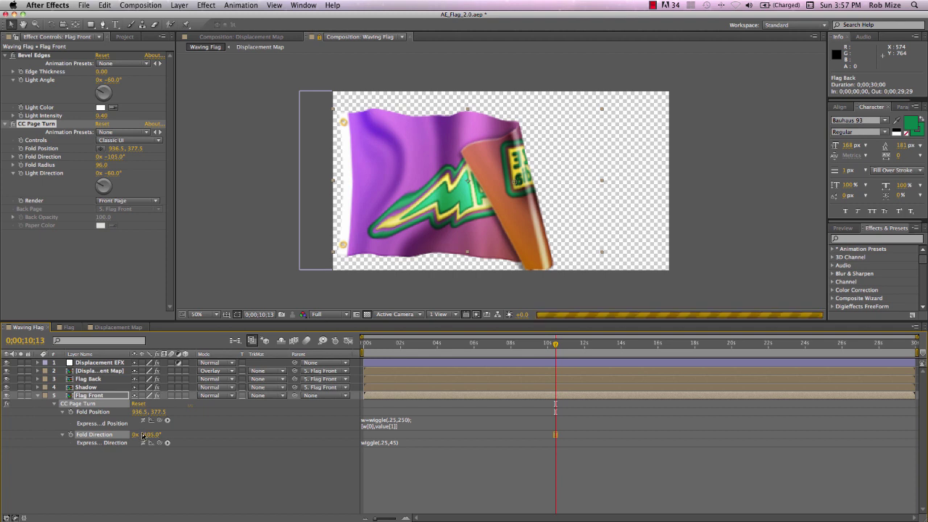
Set Flag Front's scale to 70%.
click(118, 398)
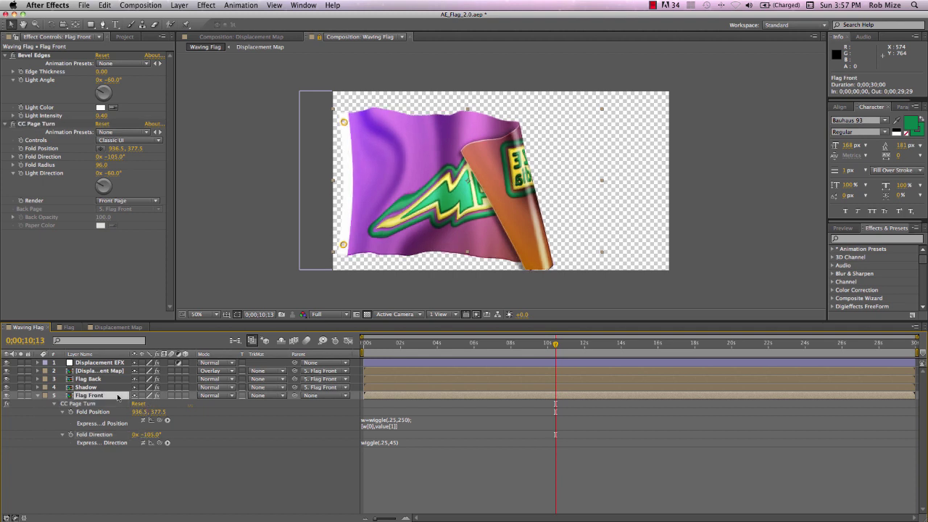
key(s)
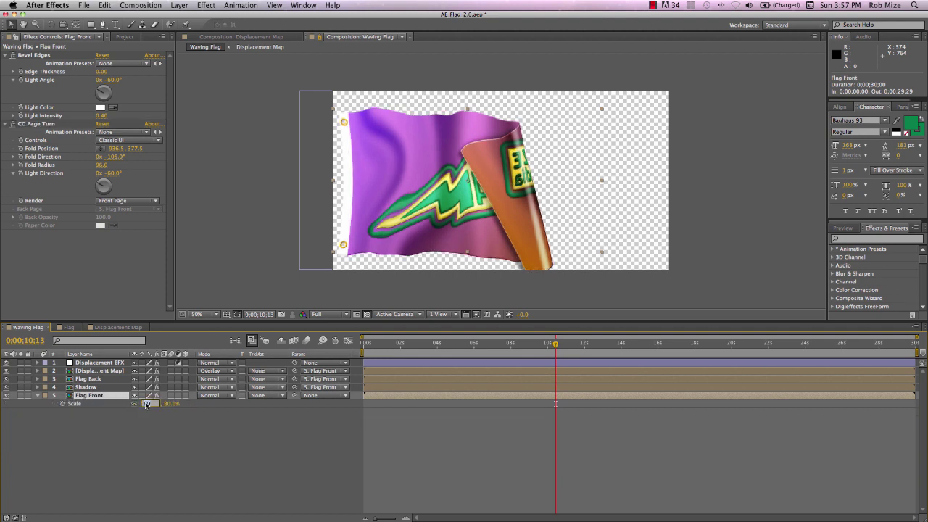
text(70)
click(144, 424)
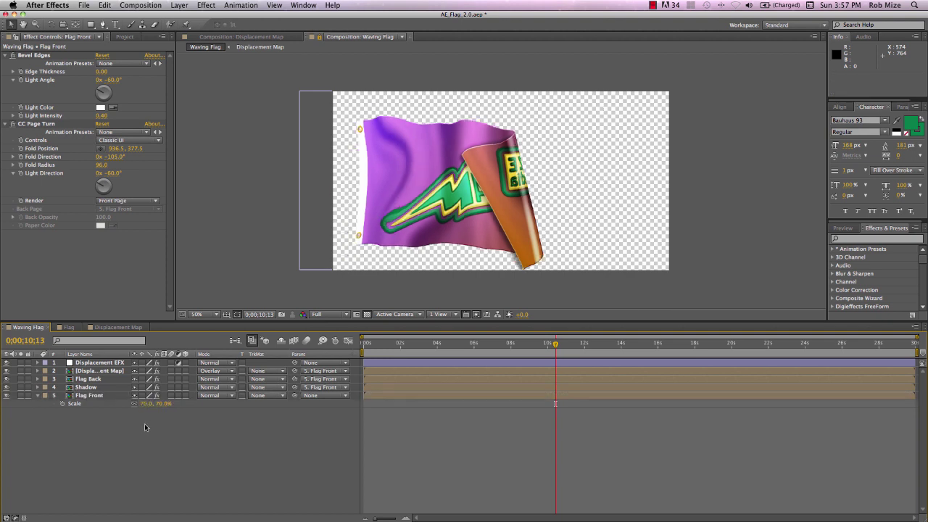
Turn on 3D for Displacement Map, Flag Back, Shadow and Flag Front, showing their Position.
click(111, 371)
shift+click(104, 396)
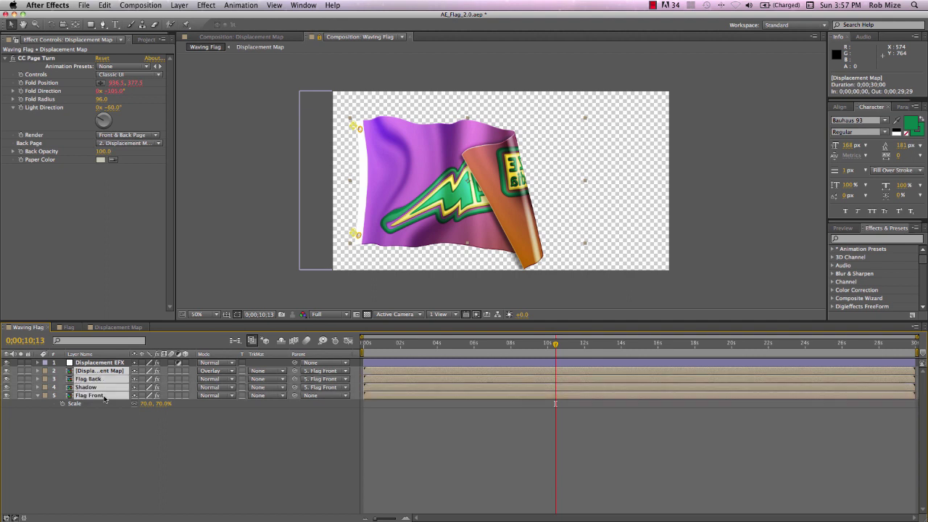
click(186, 396)
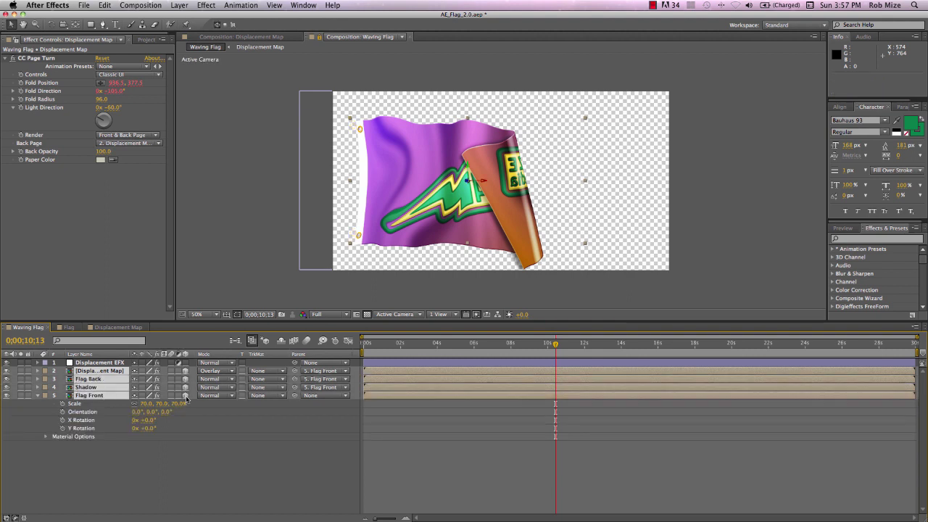
key(p)
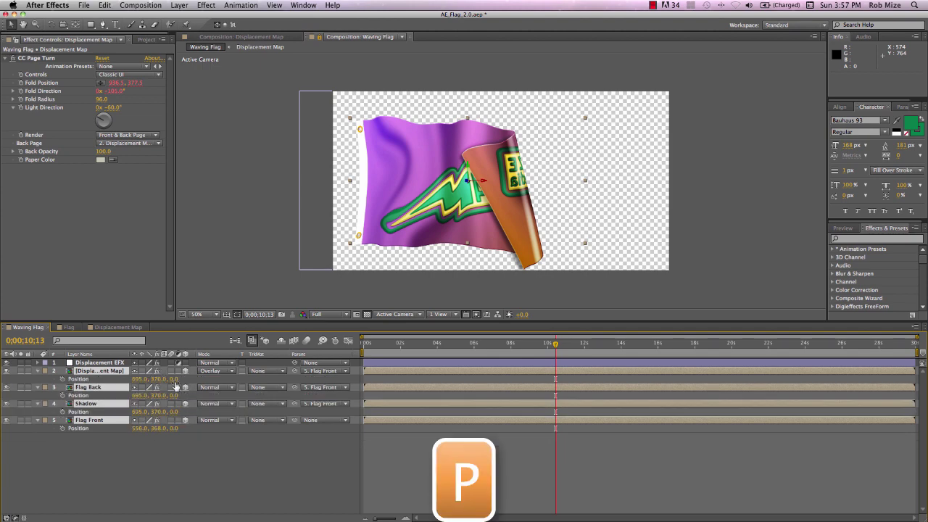
click(172, 440)
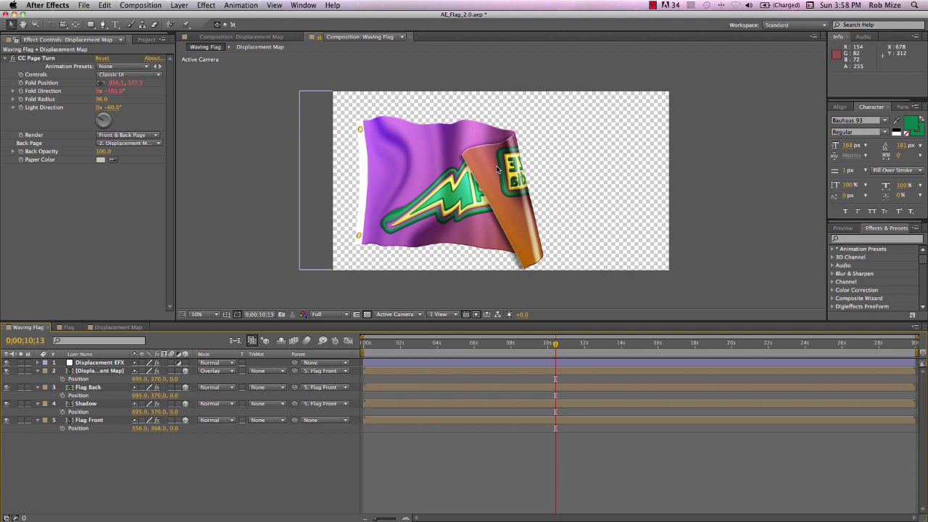
Add a hold Position keyframe at 0 for Flag Back, then set Z to 1.0 at 10;14.
click(62, 396)
mouse_move(556, 397)
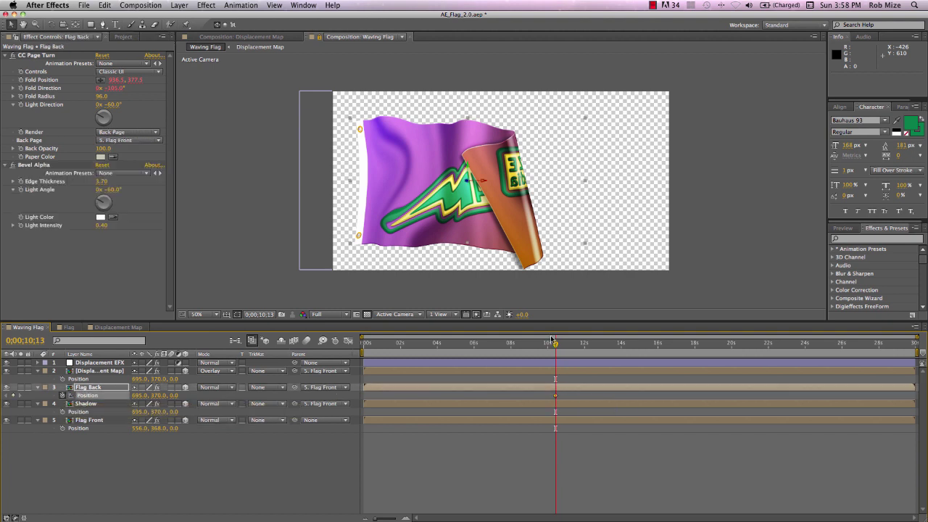
alt+super+click(555, 396)
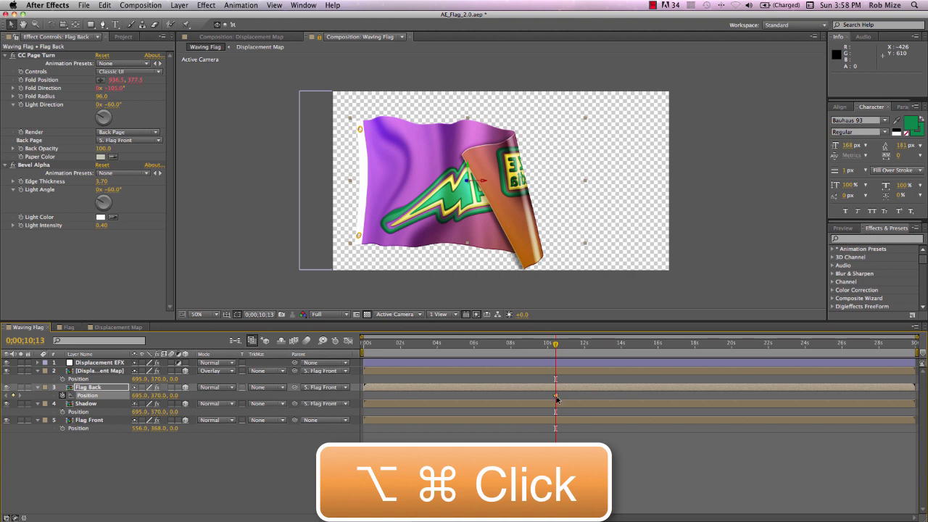
drag(556, 397, 364, 400)
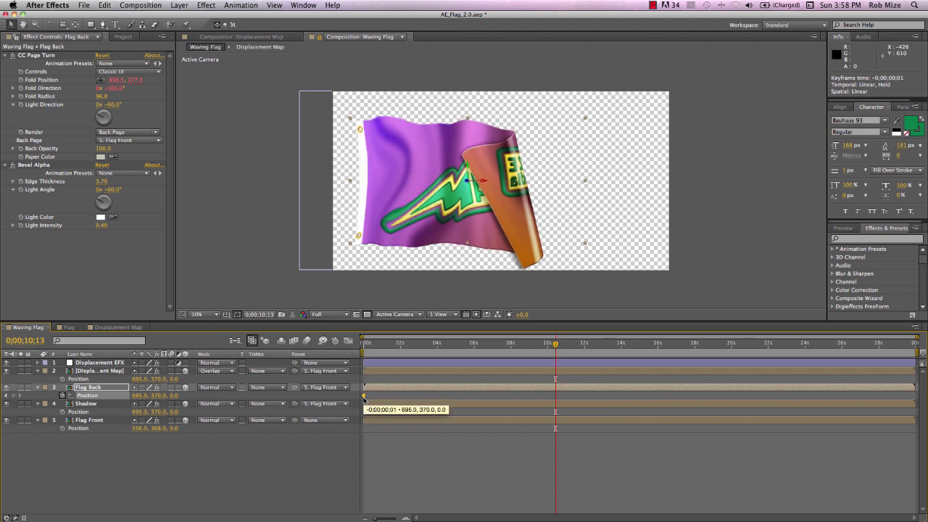
drag(364, 399, 364, 399)
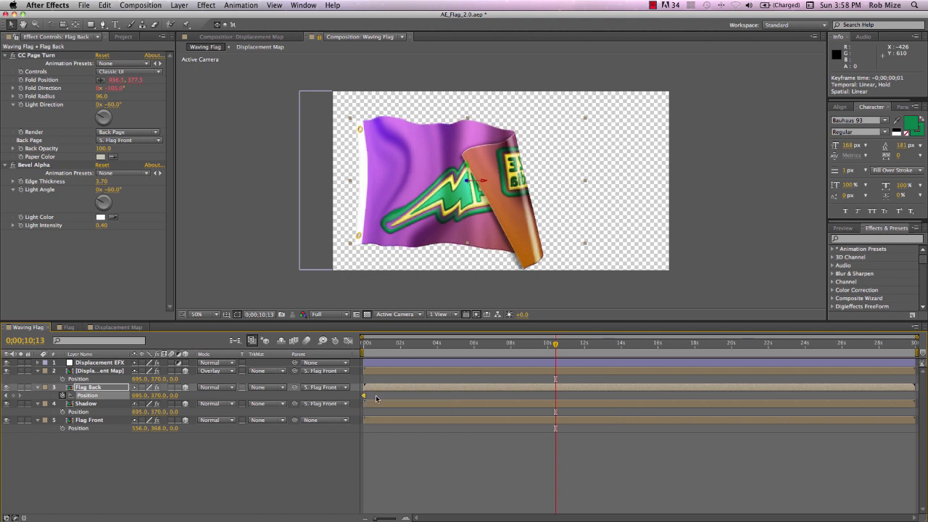
key(Page_Down)
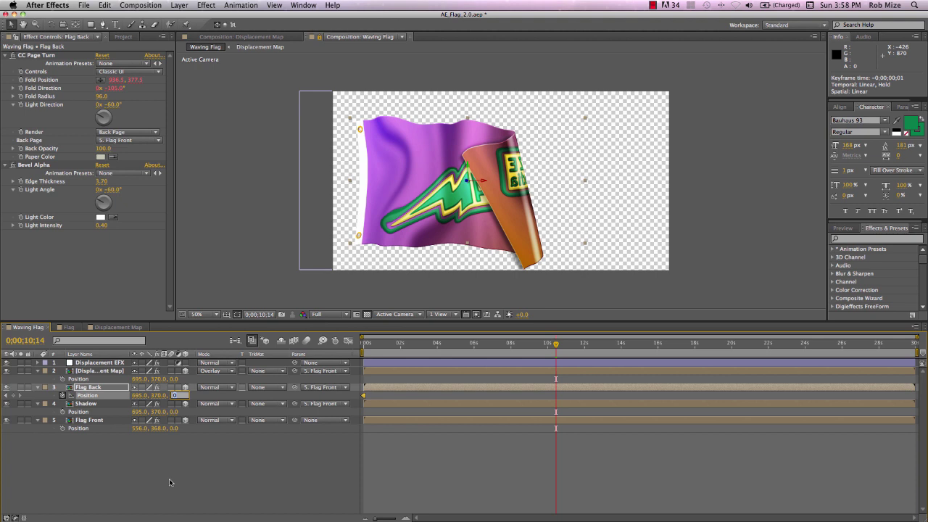
text(1)
key(Return)
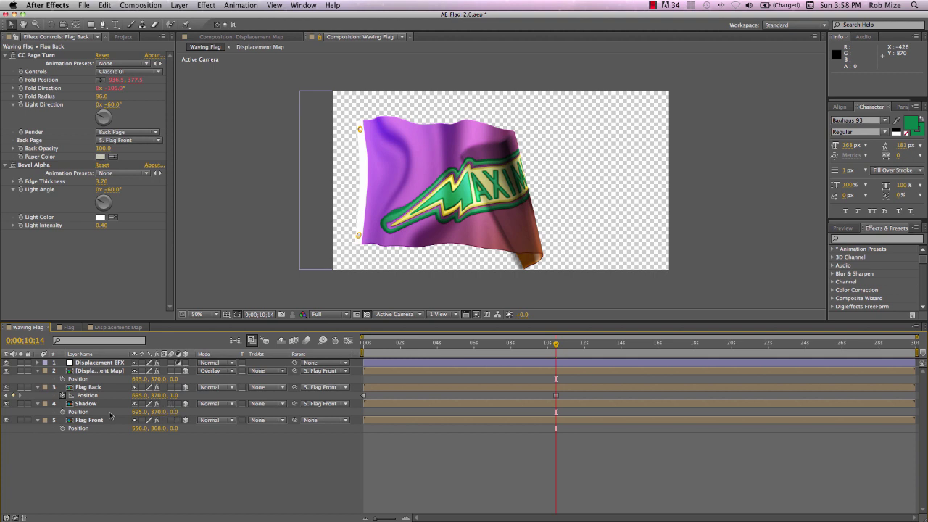
Add a hold Position keyframe at 0 for Shadow and set its Z to 0.5 at 10;14.
click(62, 411)
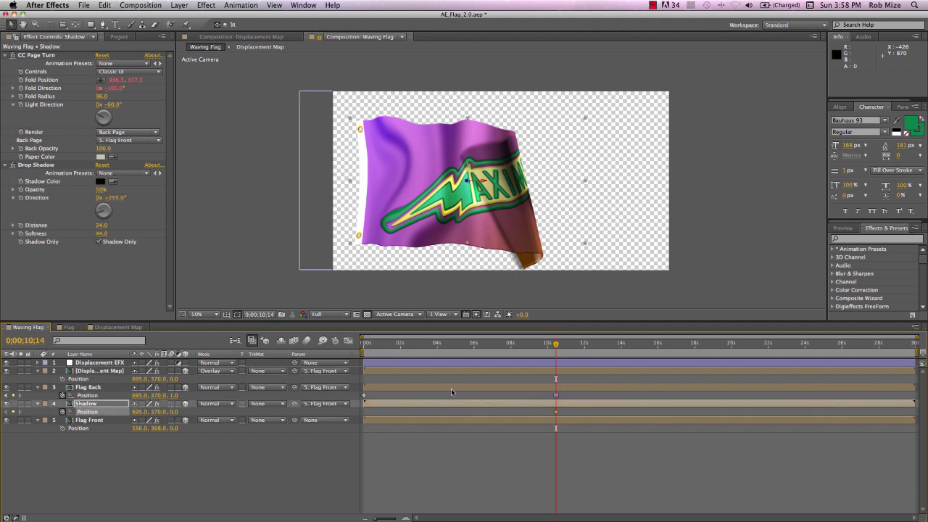
alt+super+click(556, 414)
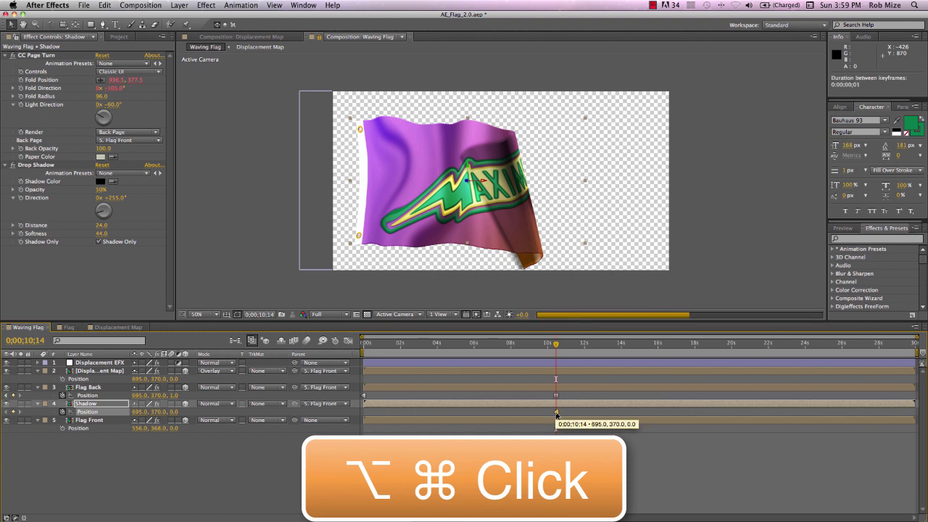
drag(556, 414, 364, 419)
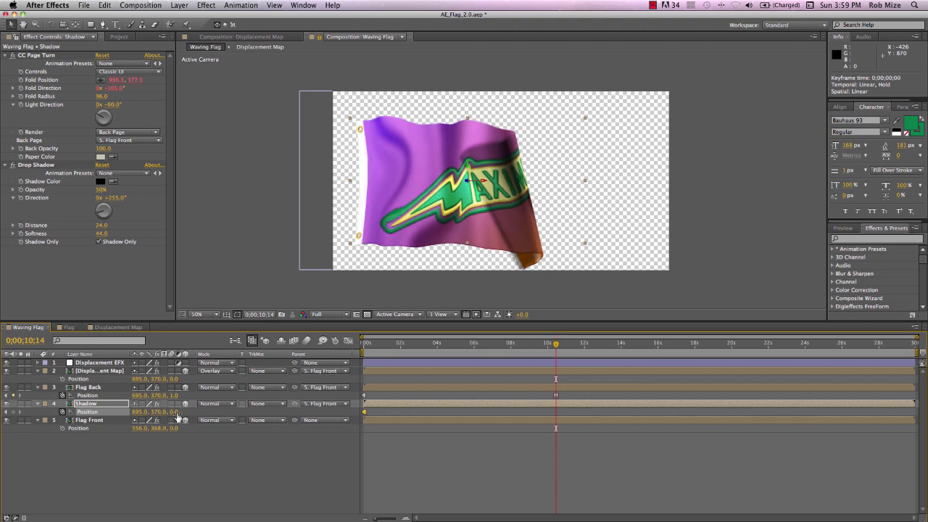
click(174, 411)
click(186, 451)
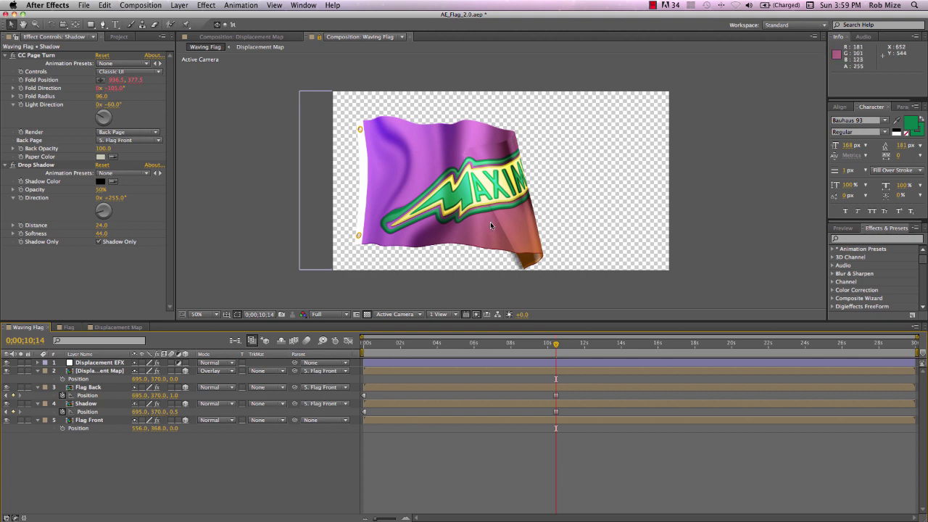
Keyframe Displacement Map's CC Page Turn Render: Front & Back Page at 0, Front Page at 10;14.
click(95, 372)
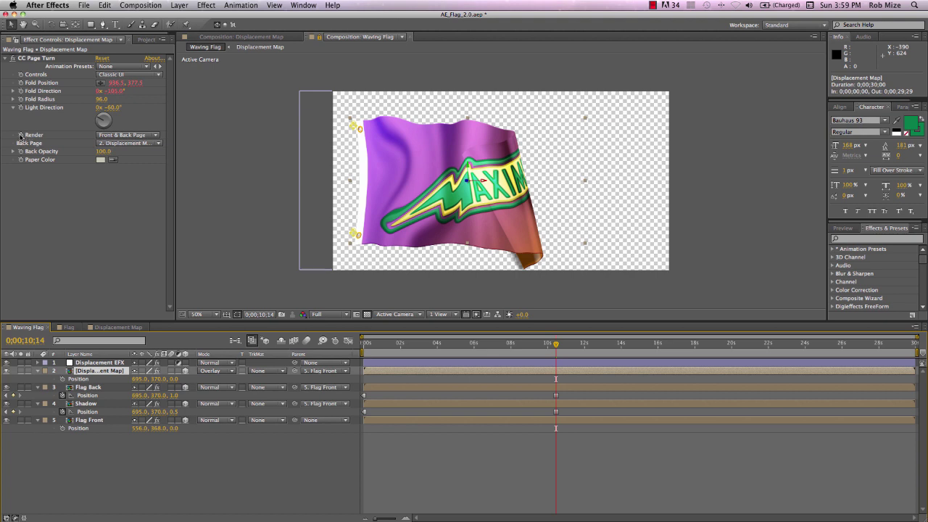
click(22, 138)
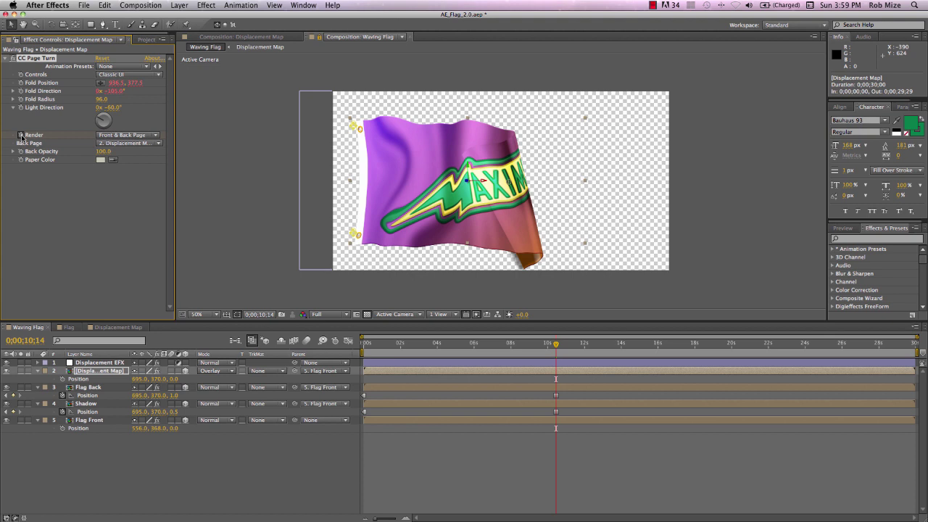
key(u)
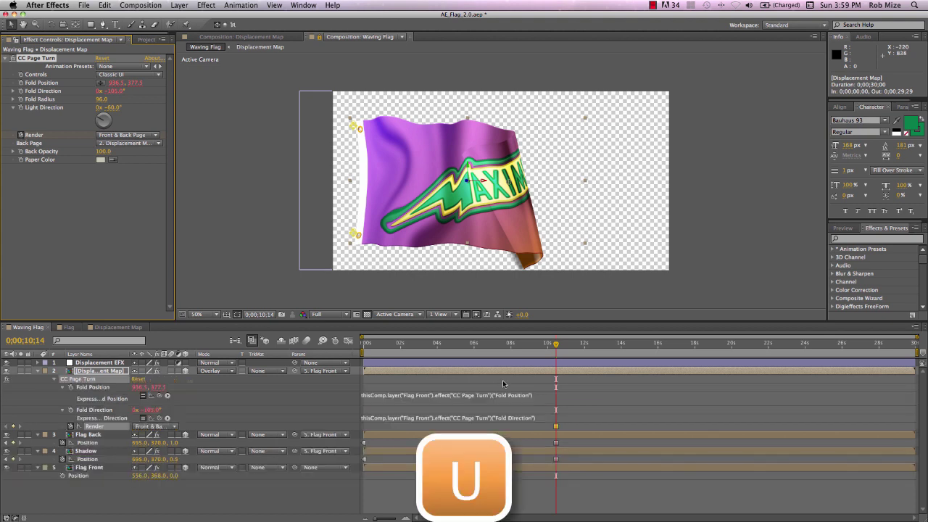
click(556, 427)
drag(556, 428, 363, 428)
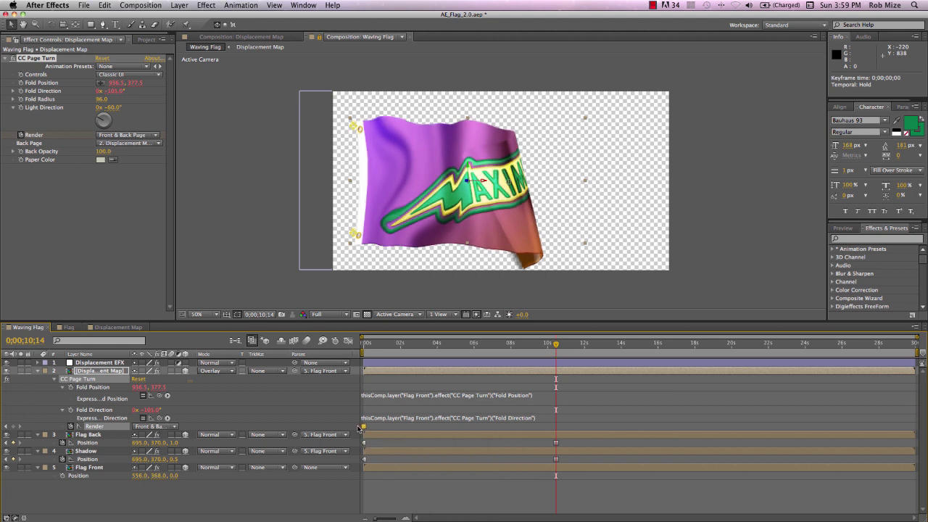
click(155, 136)
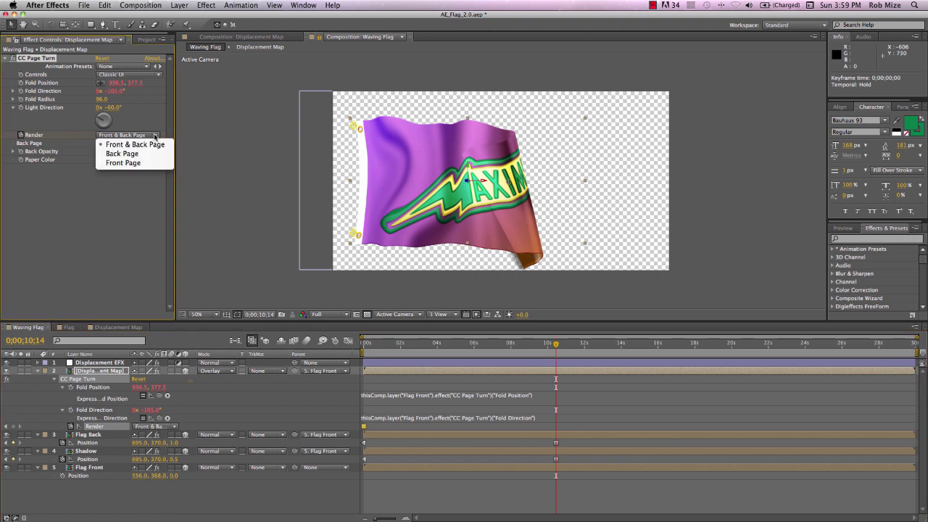
click(120, 163)
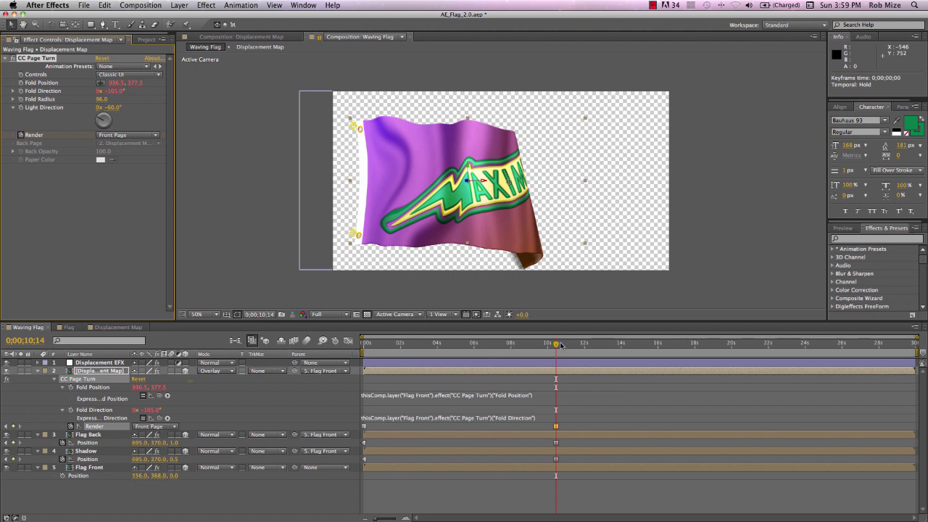
drag(556, 343, 516, 346)
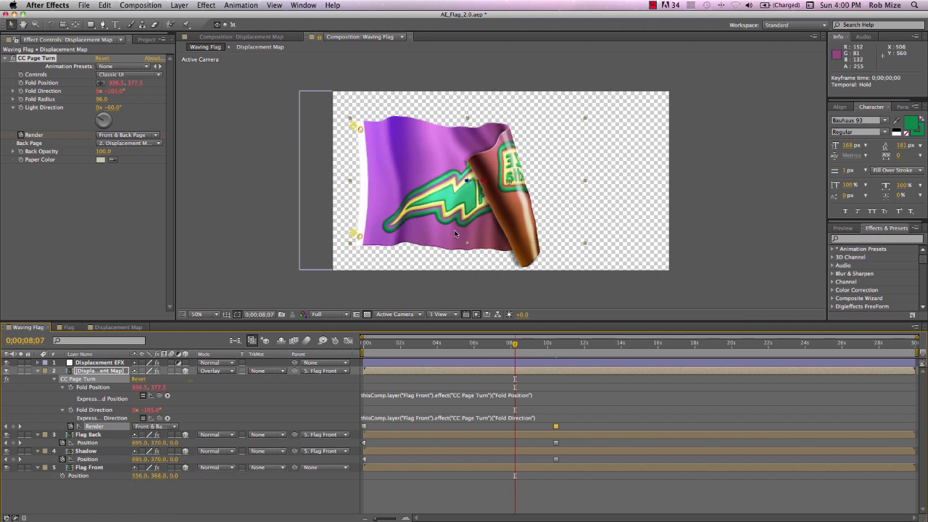
click(553, 346)
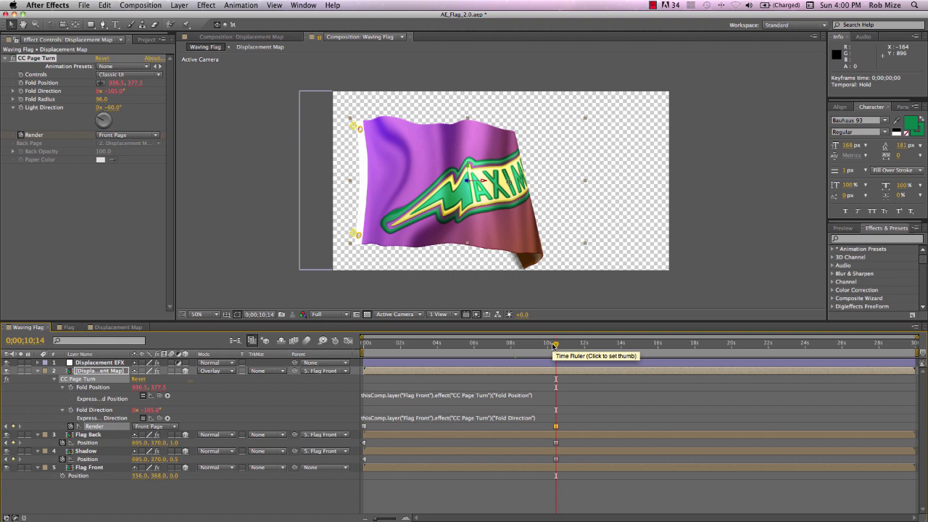
drag(556, 345, 482, 346)
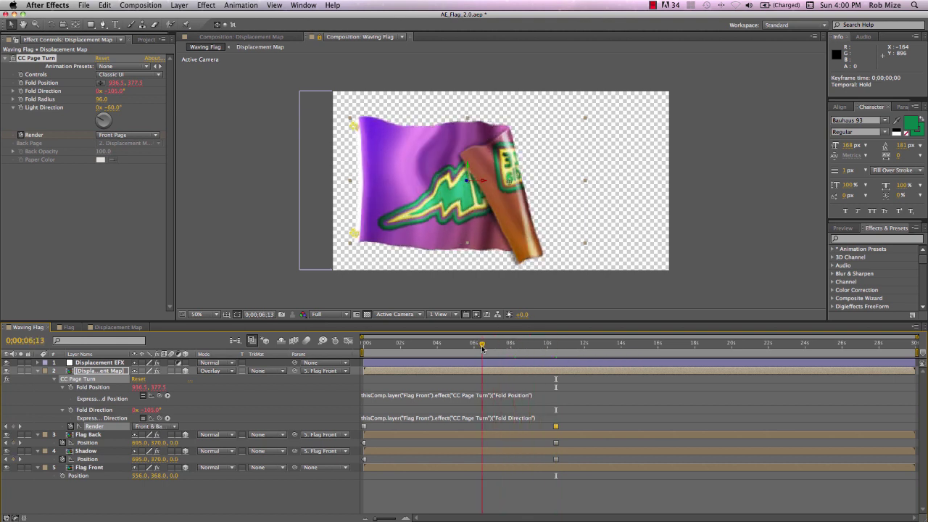
Keyframe Flag Front's Fold Position: flat flag at 05;04, curled fold at 08;24.
click(95, 469)
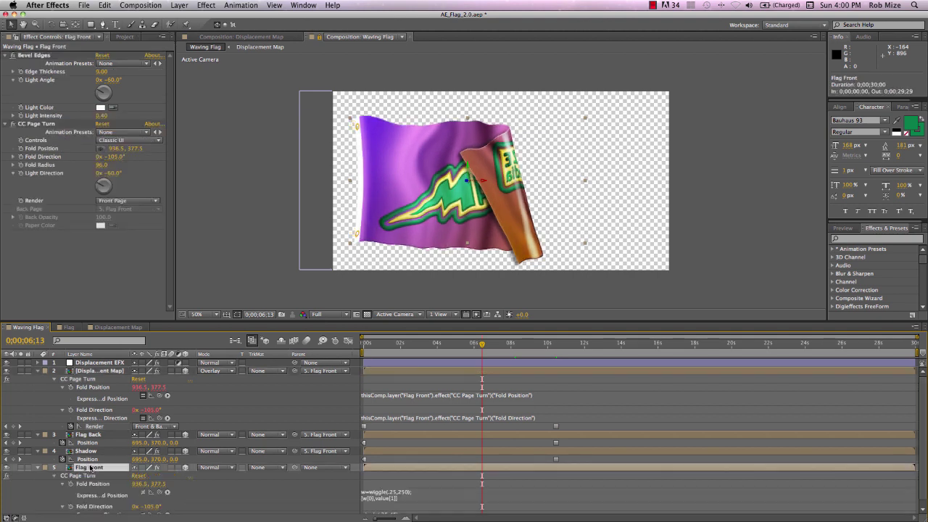
key(e)
key(e)
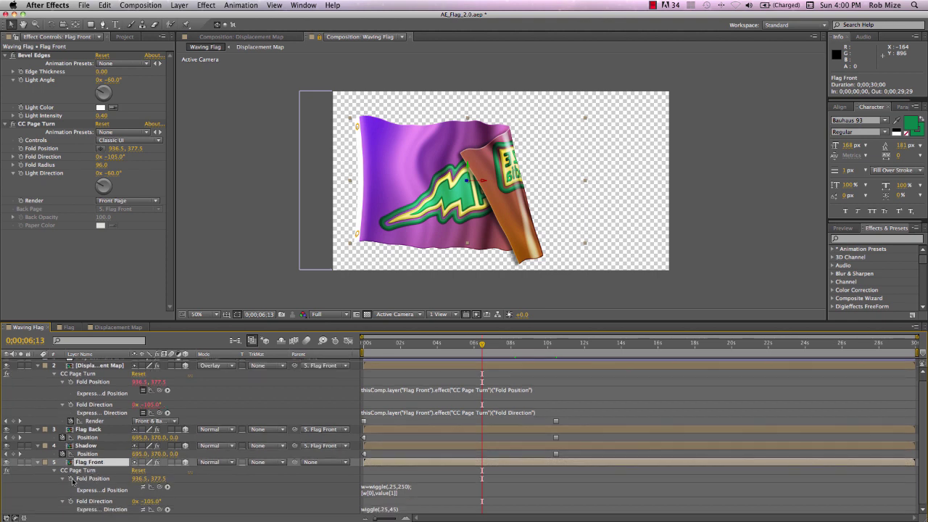
click(71, 479)
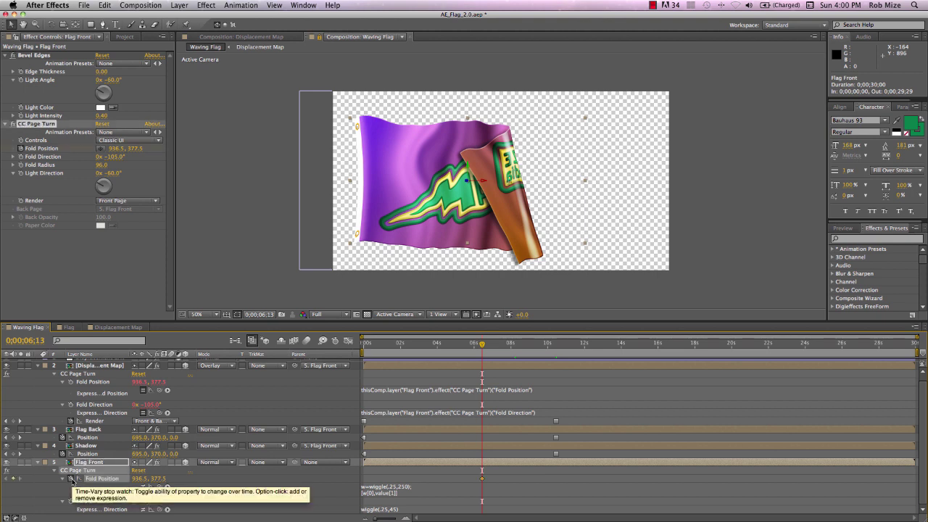
drag(483, 479, 525, 480)
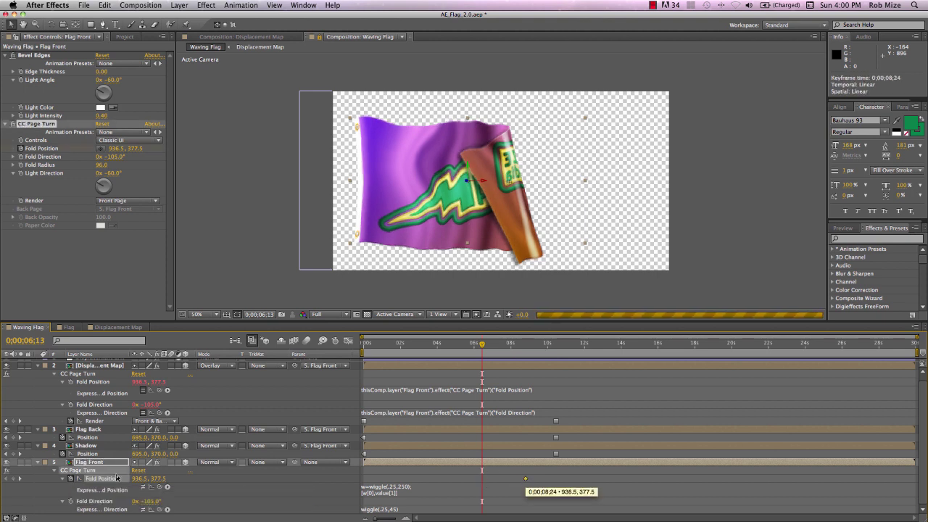
scroll(116, 479, up, 1)
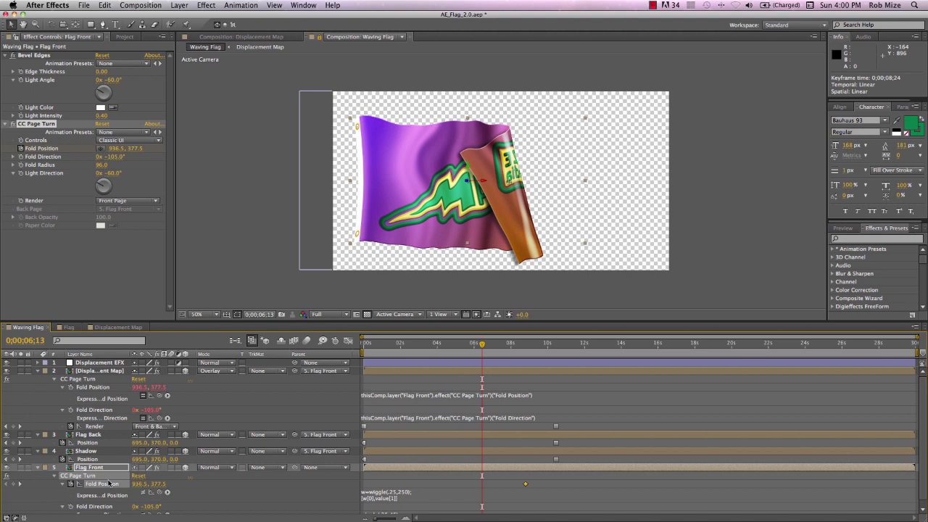
drag(516, 186, 589, 185)
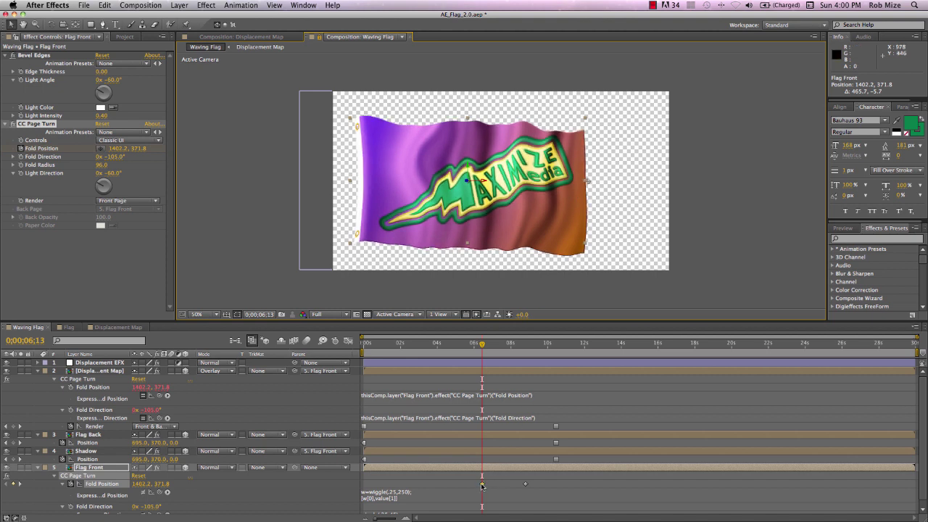
drag(482, 485, 459, 484)
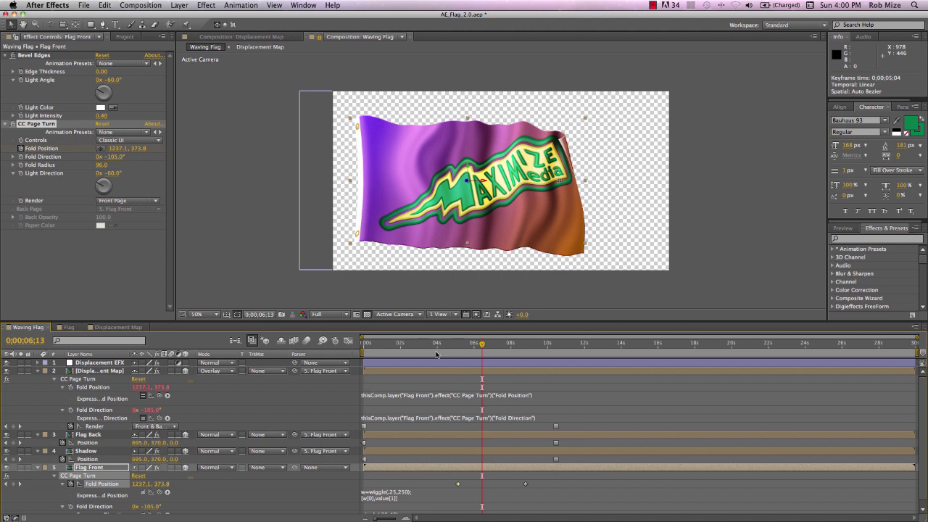
drag(438, 344, 475, 352)
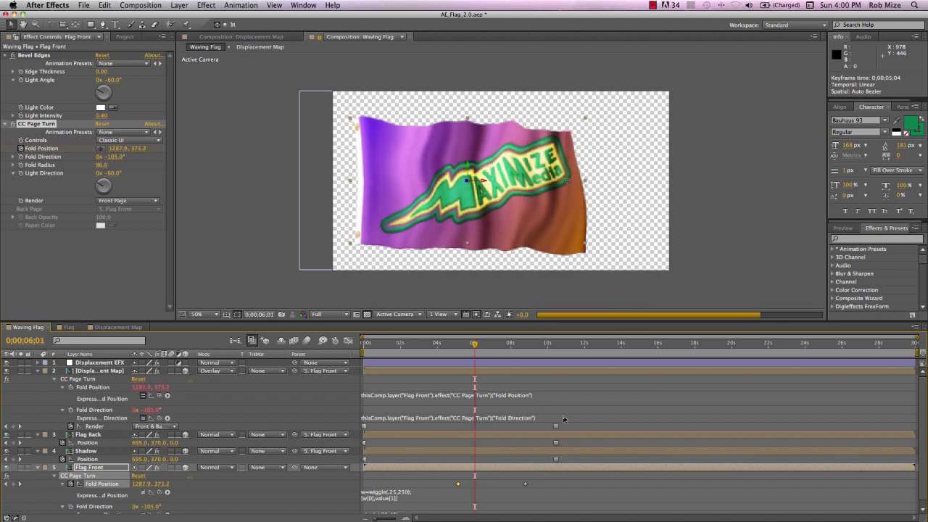
Move the Render and Position switch keyframes on three layers from 10;14 to 6;01.
drag(565, 427, 469, 465)
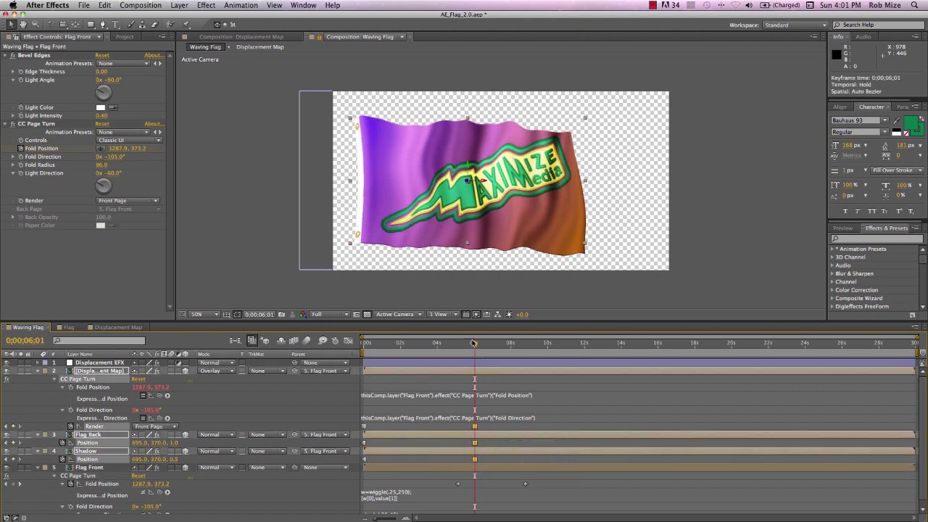
drag(475, 346, 523, 353)
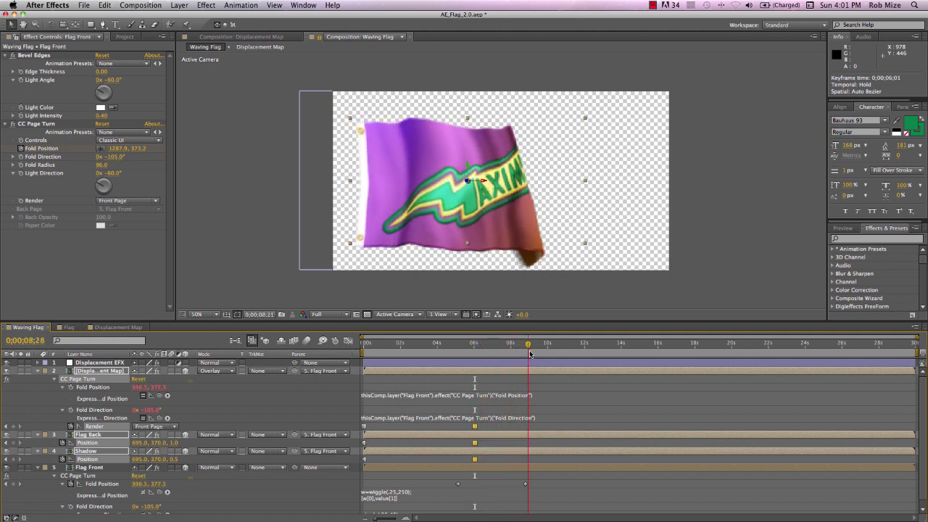
drag(531, 353, 559, 354)
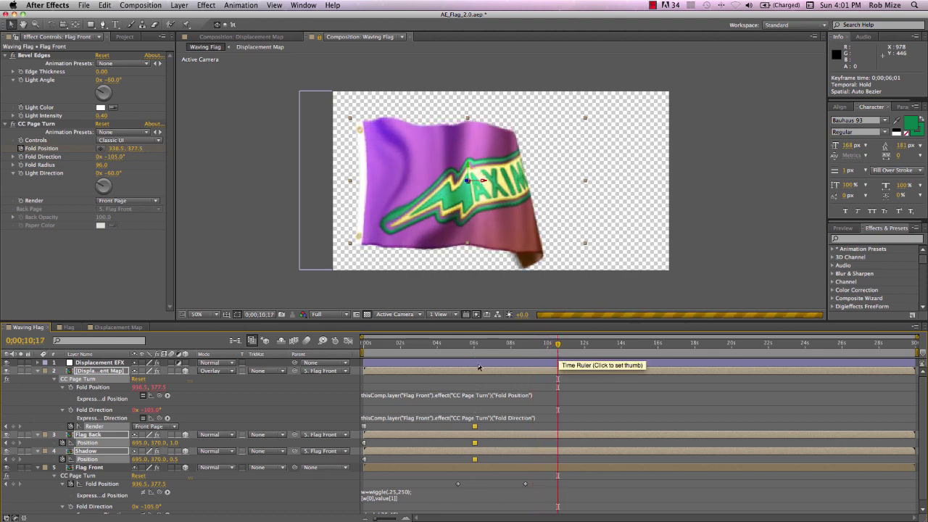
At 10;22, add a flat Fold Position keyframe, set Flag Back and Shadow Z to 0, render Front & Back Page.
click(107, 484)
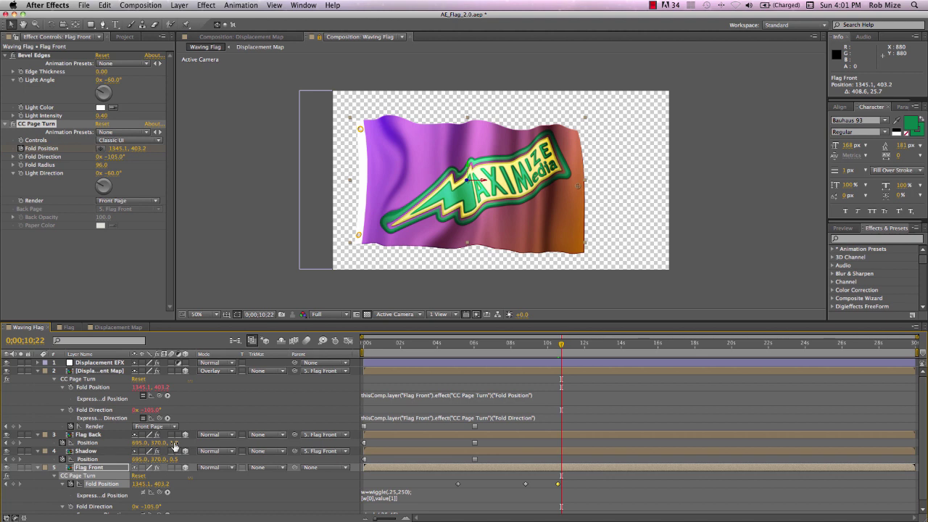
click(175, 444)
text(0)
key(Return)
click(174, 460)
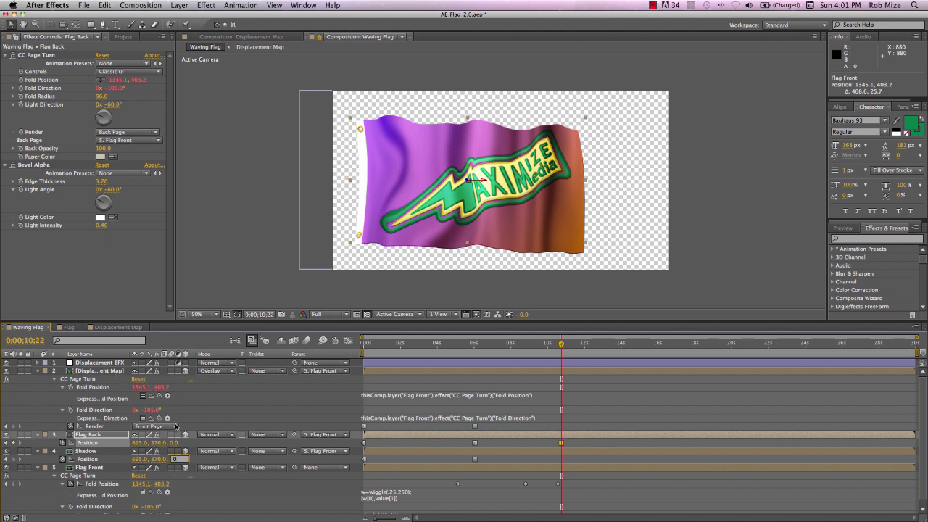
click(175, 427)
click(180, 438)
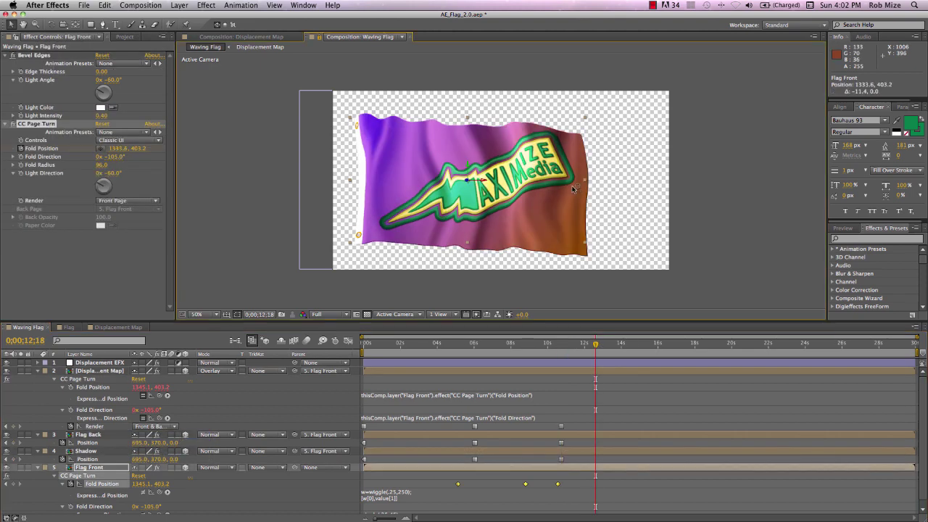
Drag the CC Page Turn fold point left at 12;18 to re-curl the corner, then scrub to preview the timing.
drag(570, 185, 514, 187)
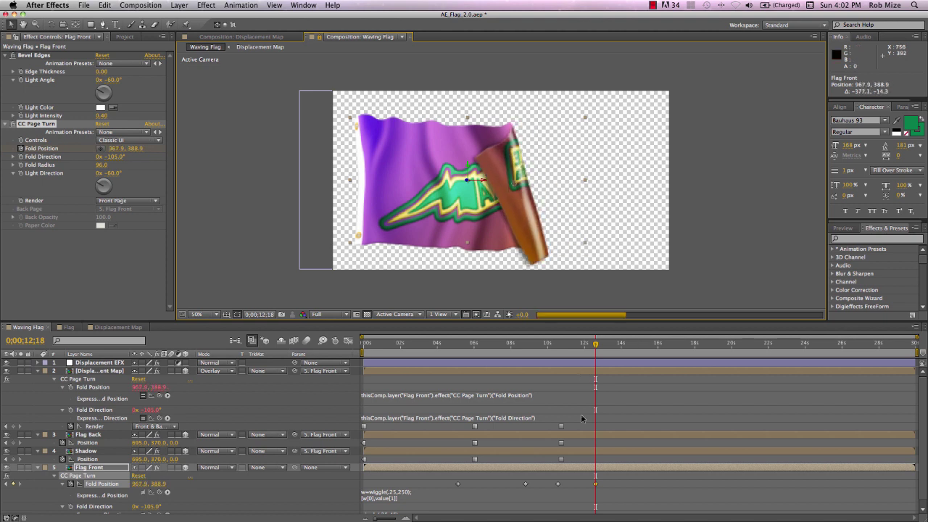
drag(597, 345, 631, 352)
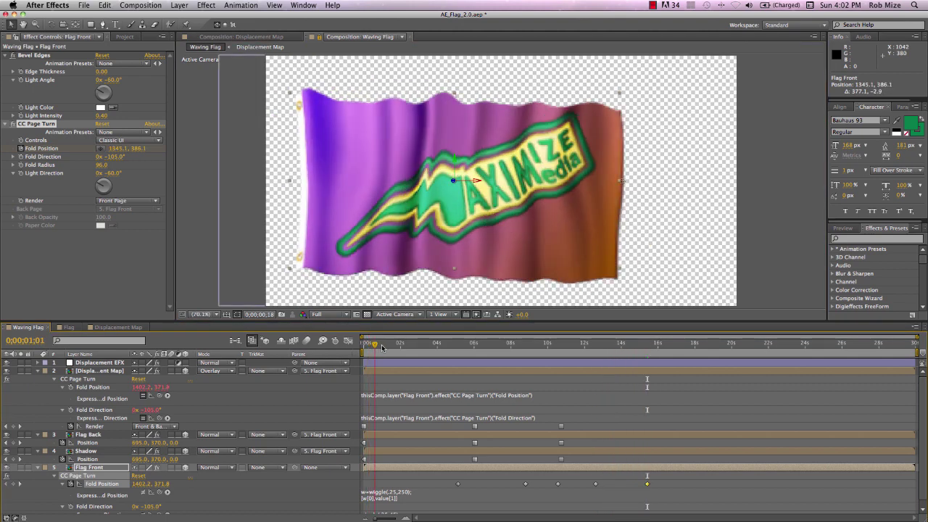
drag(382, 348, 688, 393)
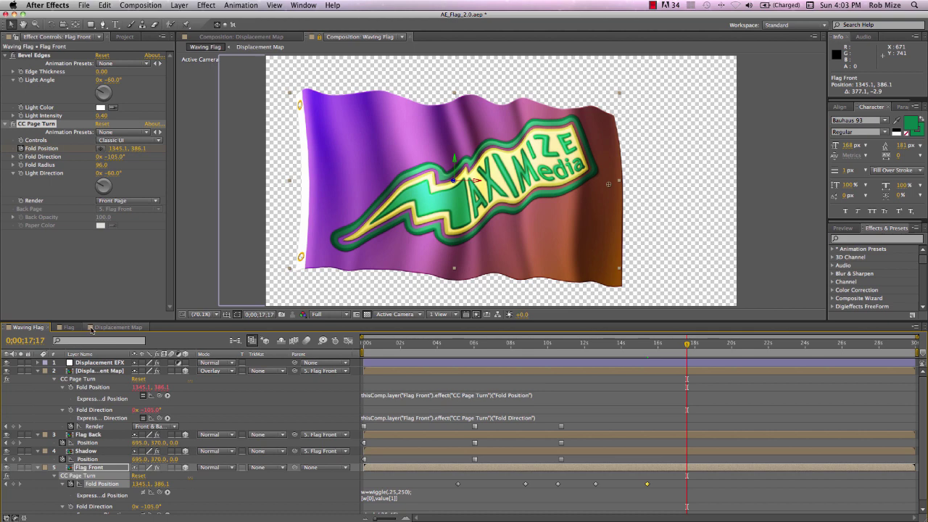
In the Flag comp, reveal modified properties with UU, maximize the Timeline with ~, and deselect all layers.
click(69, 327)
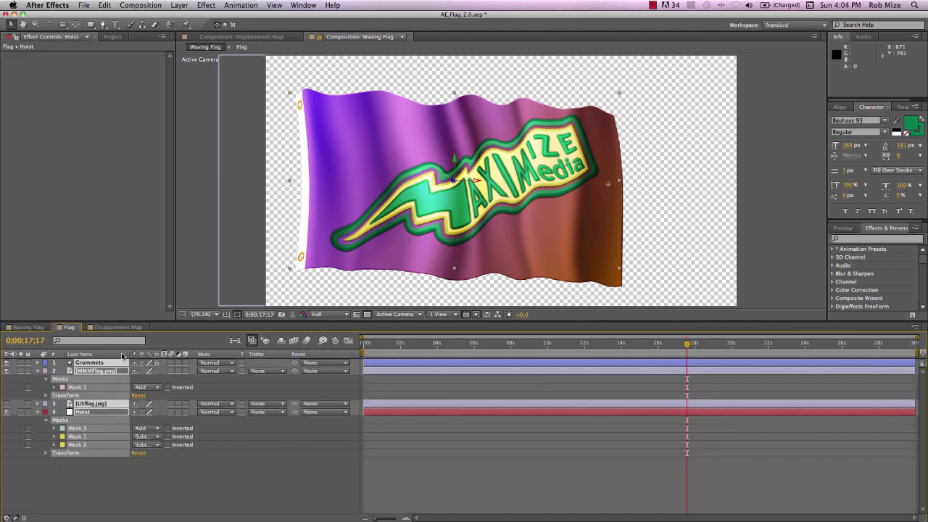
key(u)
key(u)
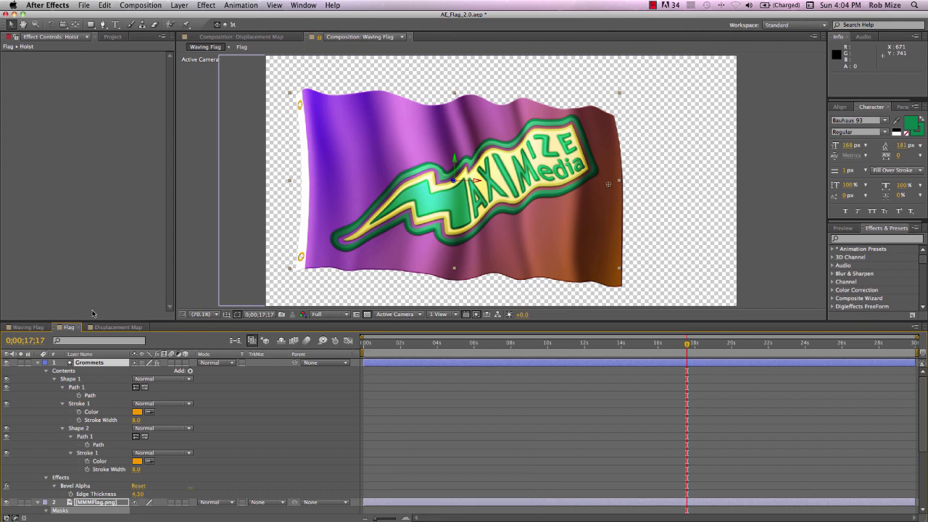
key(grave)
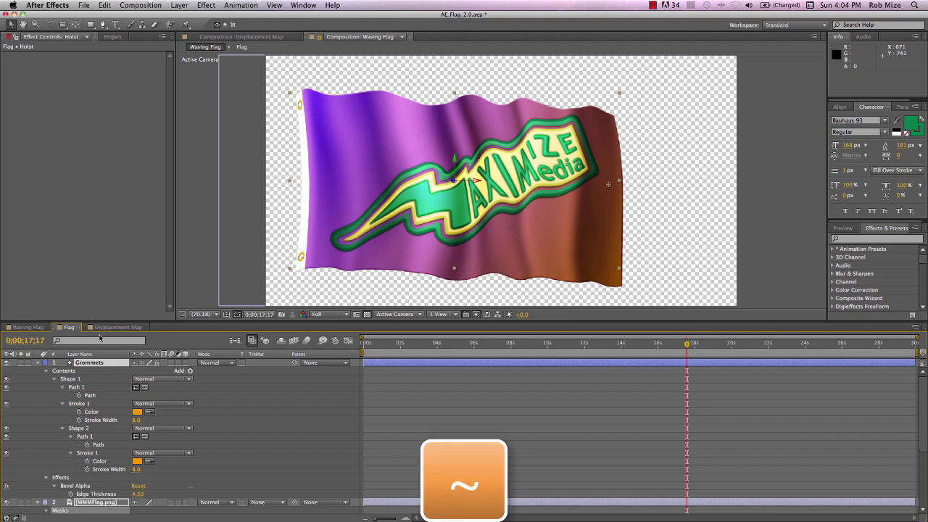
key(grave)
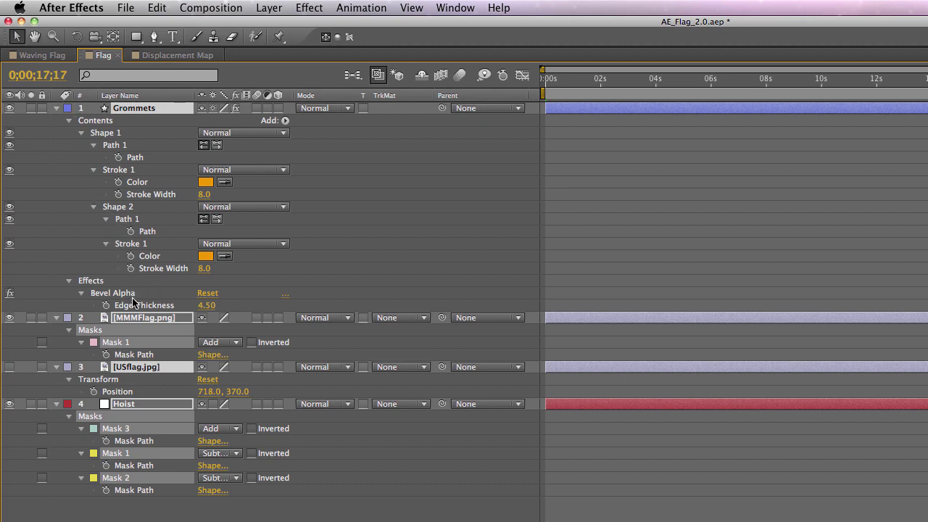
key(F2)
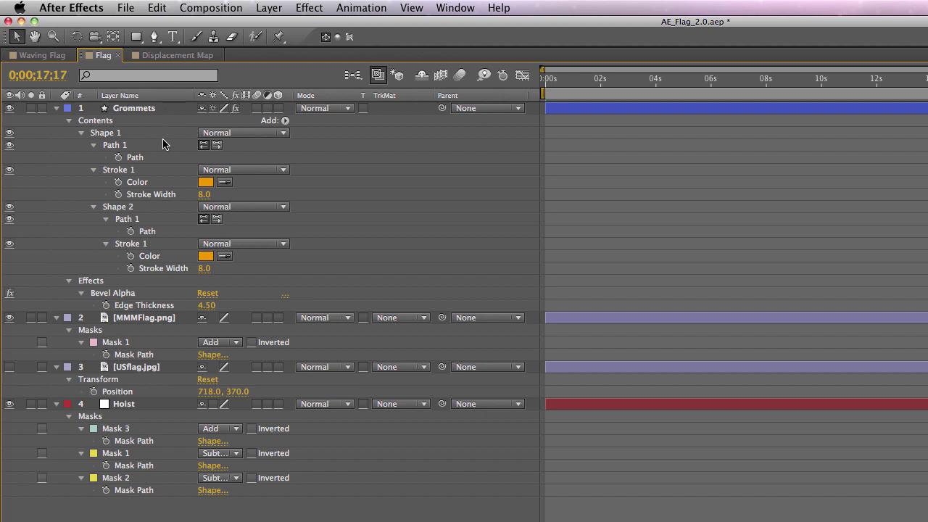
Switch to the Displacement Map comp to view its Block and Displacement layers.
click(167, 56)
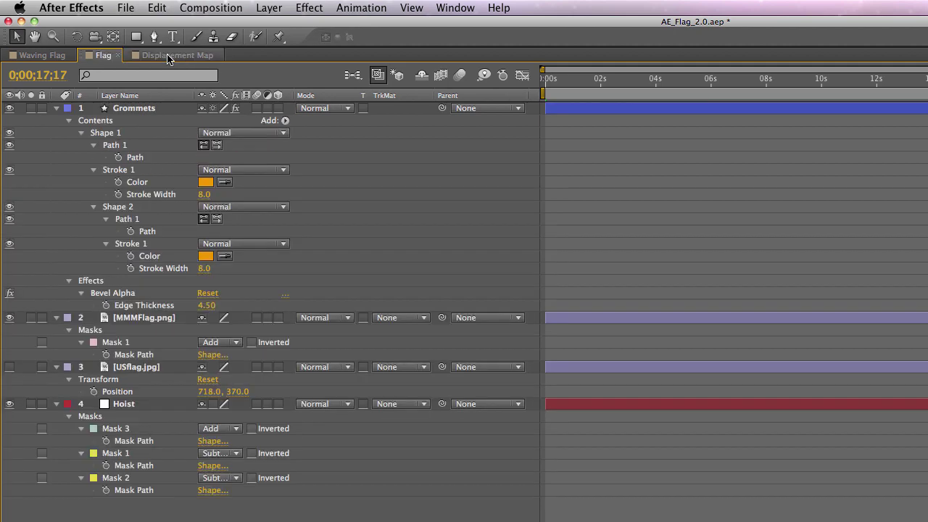
click(166, 56)
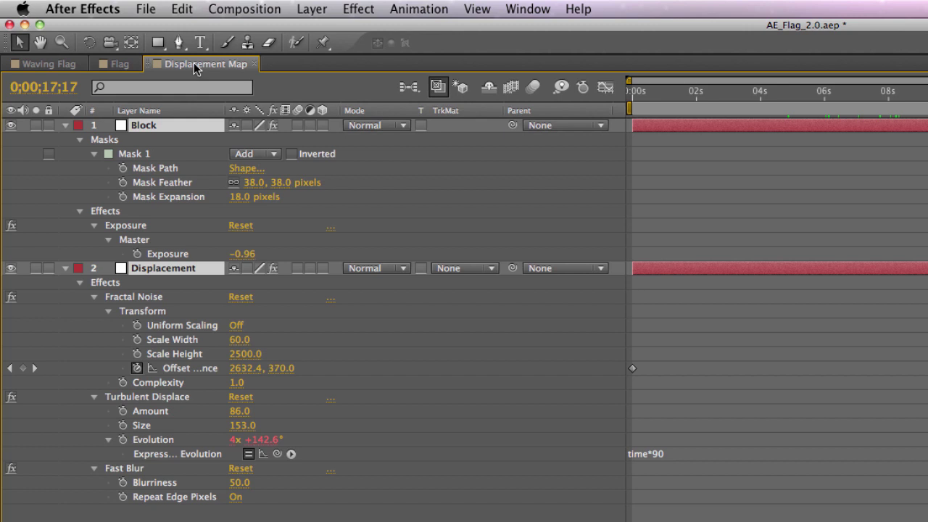
Switch back to the Waving Flag comp and scroll through its layers' modified properties.
click(54, 64)
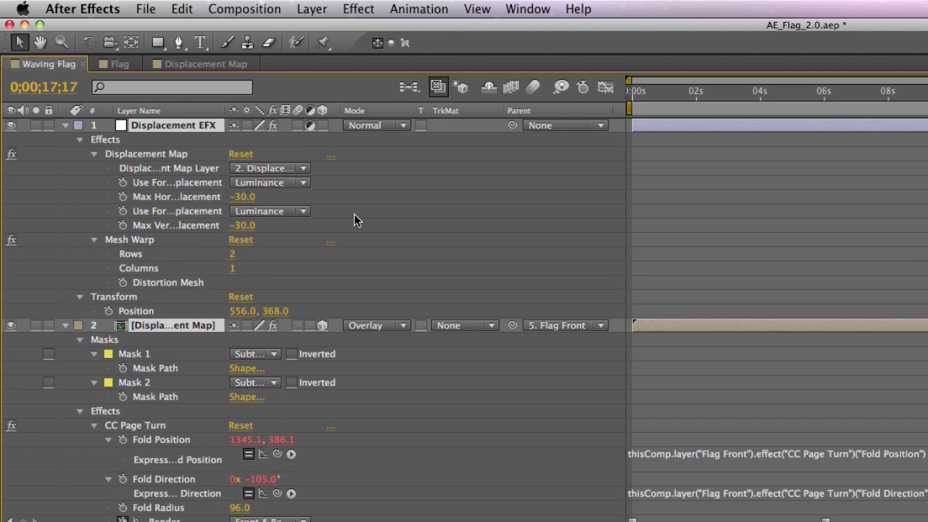
scroll(356, 219, down, 2)
scroll(355, 216, down, 3)
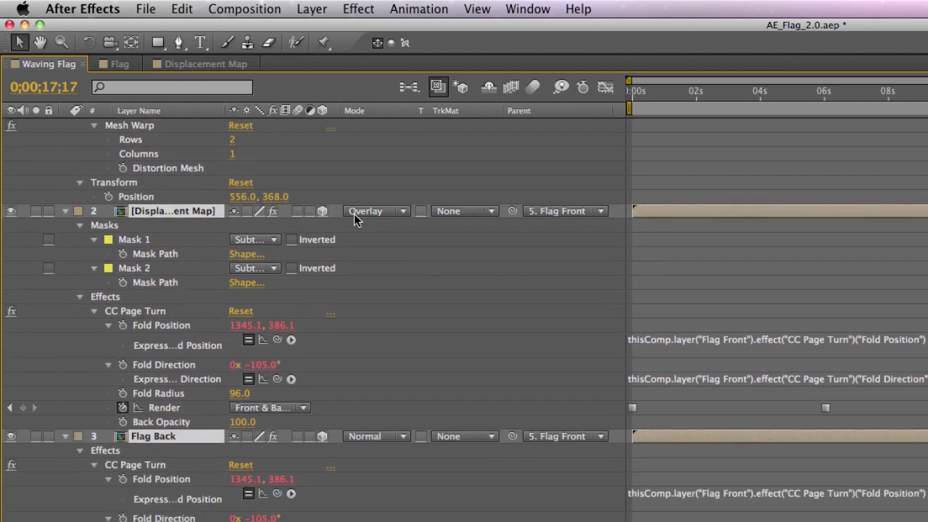
scroll(355, 215, down, 8)
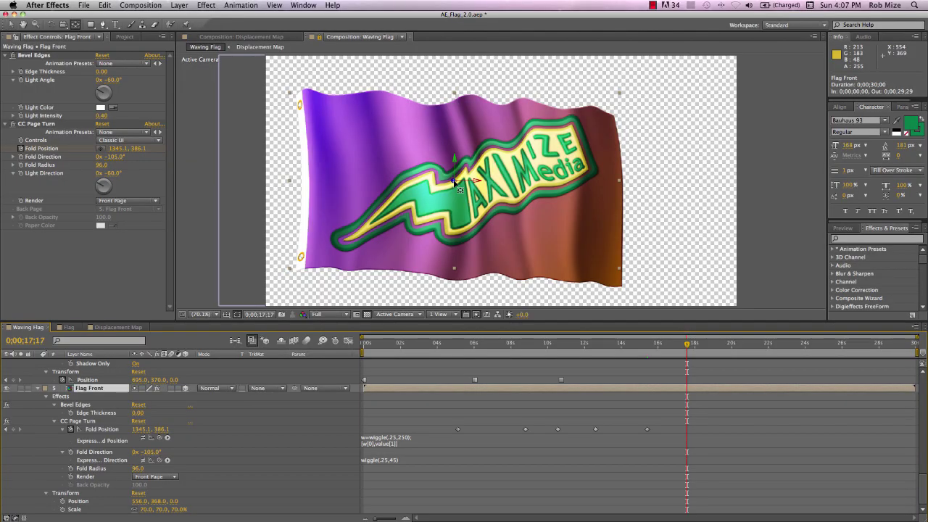
Move Flag Front far left and rotate it on Y to about 341.5°.
drag(460, 189, 422, 186)
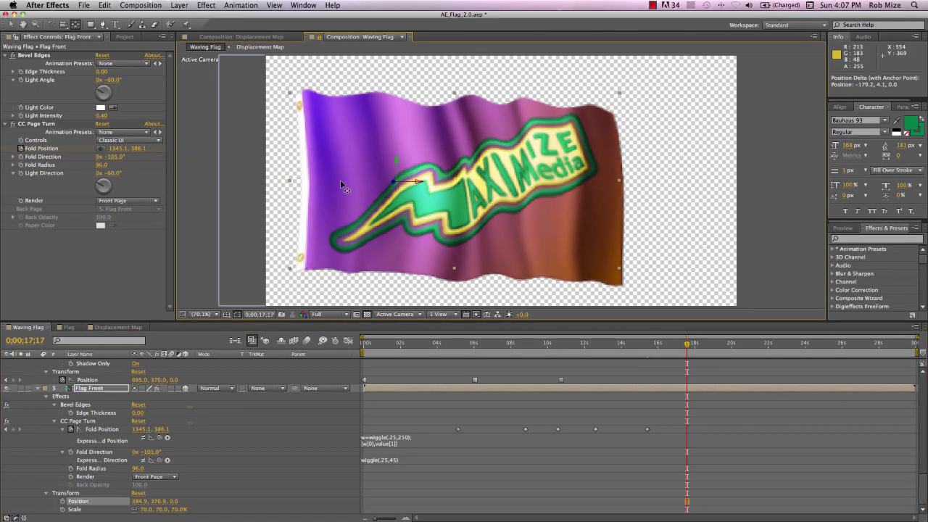
drag(300, 184, 290, 187)
key(w)
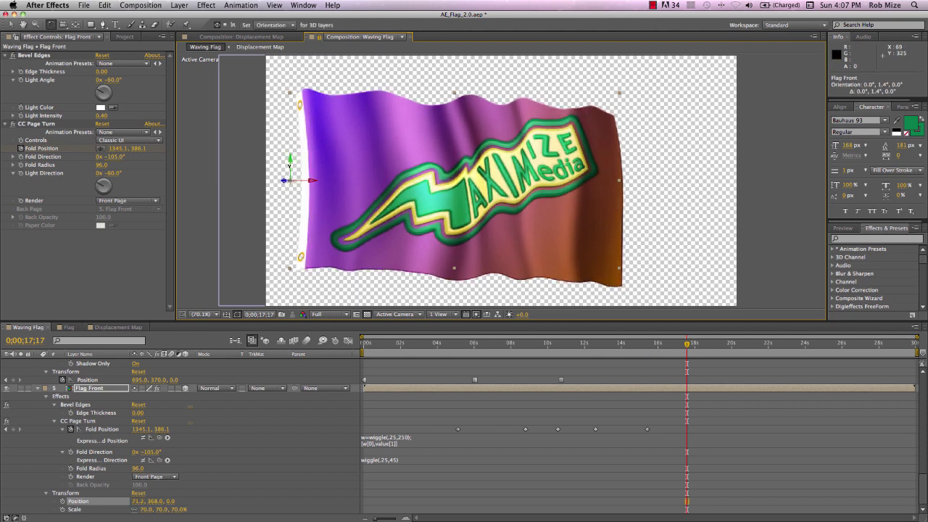
drag(301, 222, 321, 221)
drag(297, 167, 297, 171)
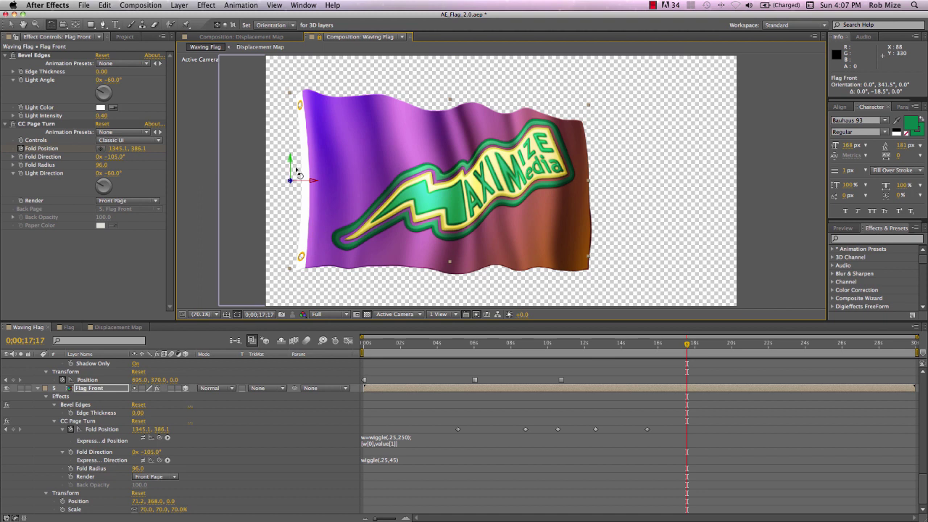